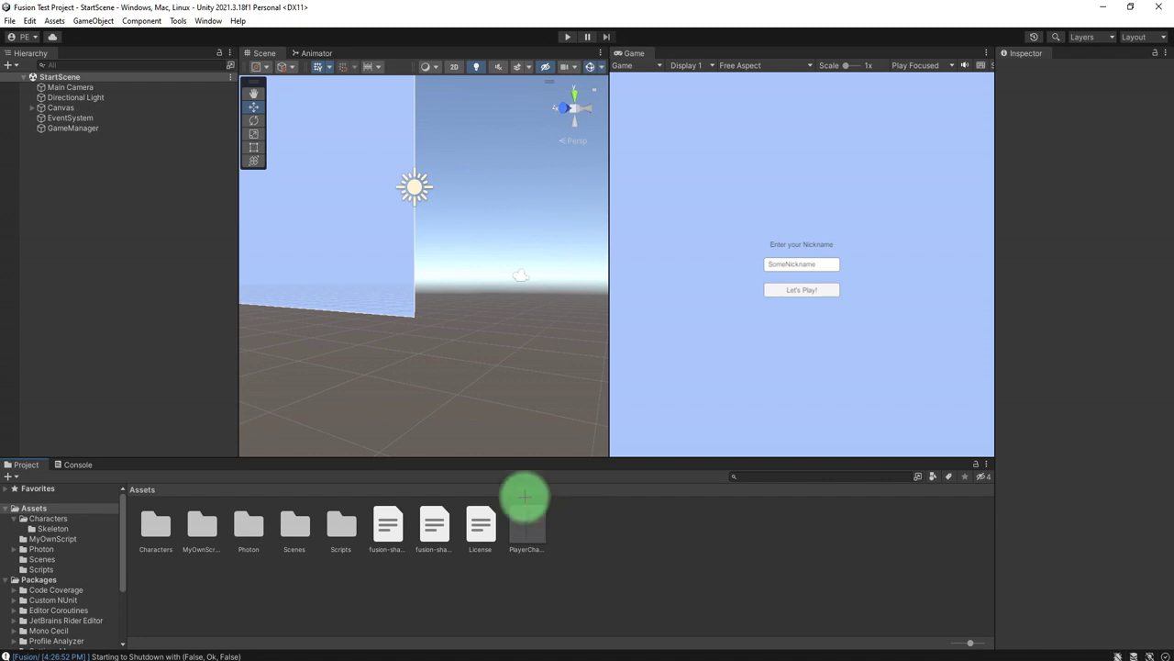
# Step: Open the PlayerCharacter prefab from the Assets folder and look at its skeleton model and components
pyautogui.click(544, 543)
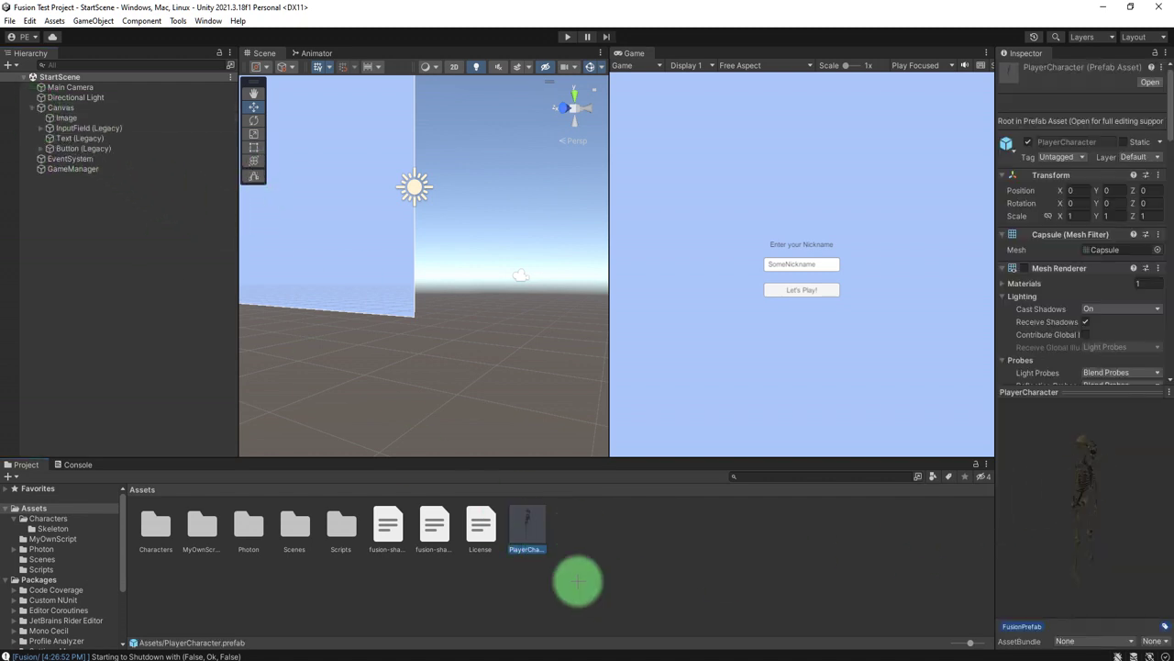
pyautogui.doubleClick(527, 528)
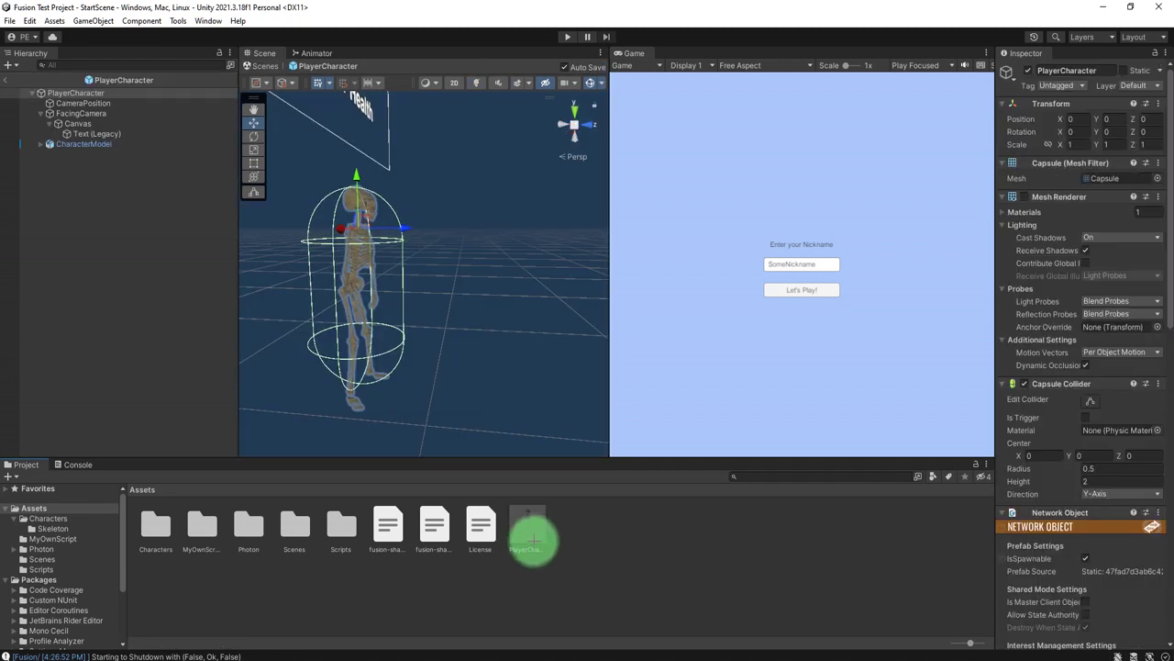
pyautogui.click(530, 537)
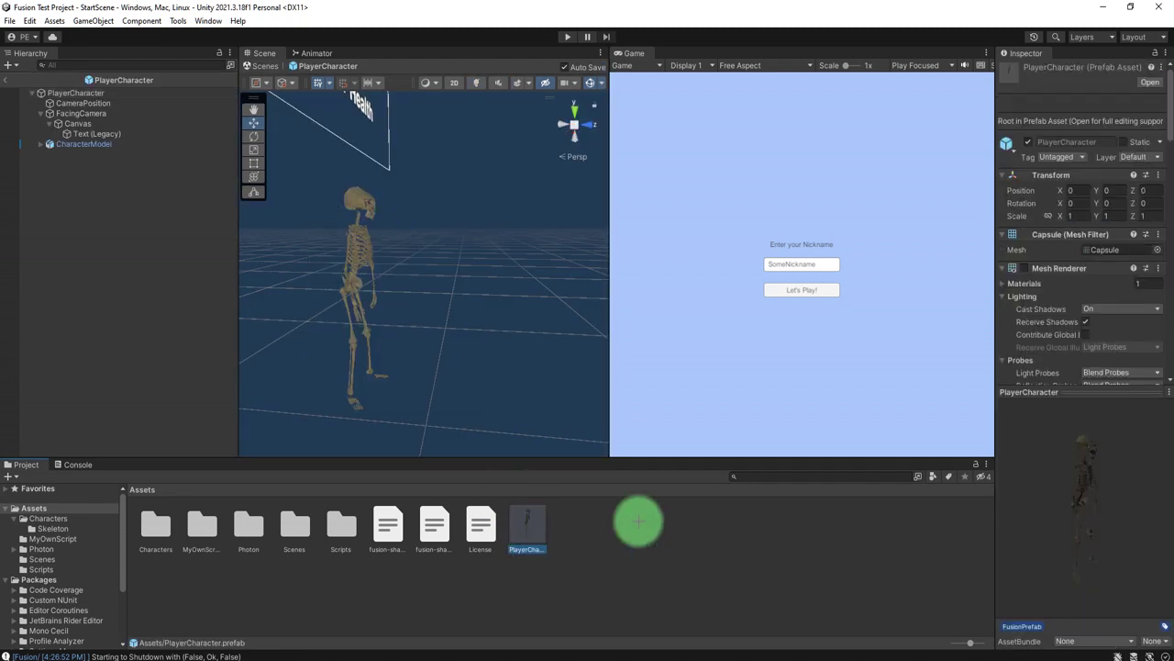
# Step: Play-test the start scene in the editor with the nickname ImTheSkeleton, leaving prefab editing to watch the scene, and stop the game
pyautogui.click(567, 36)
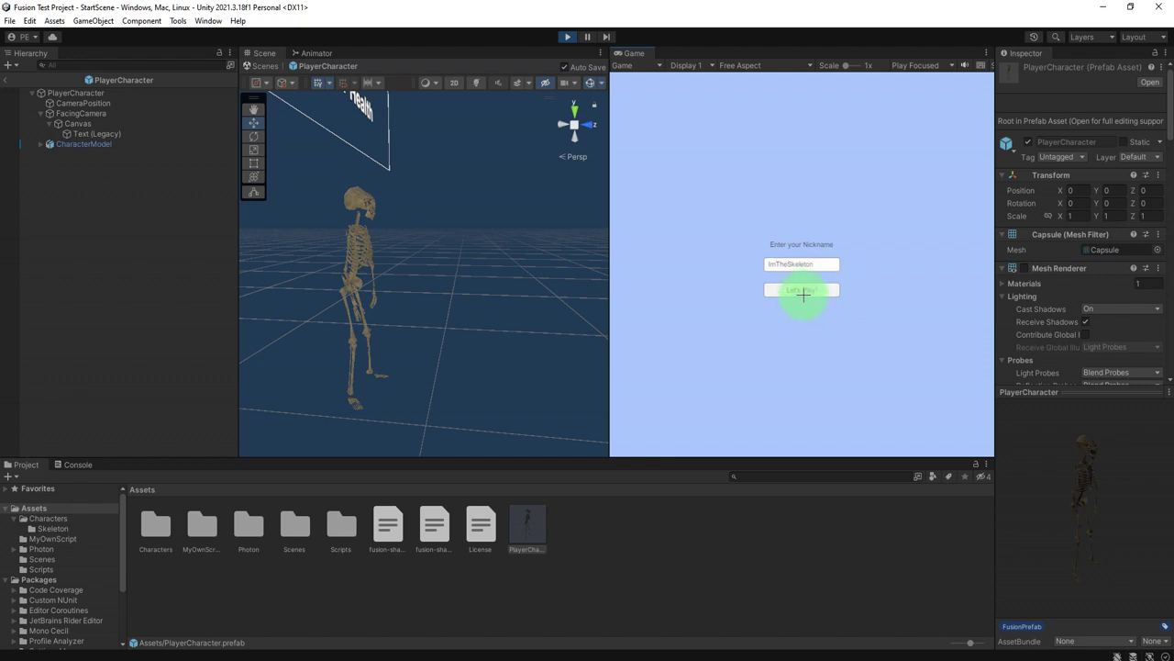
pyautogui.click(803, 294)
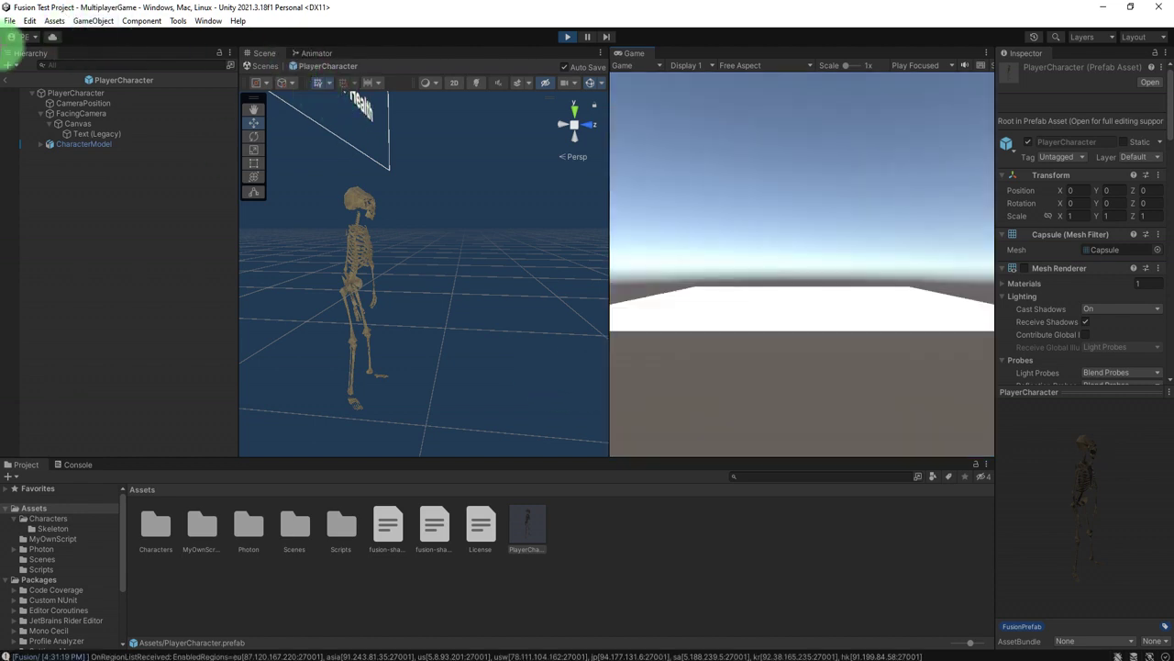
pyautogui.click(9, 78)
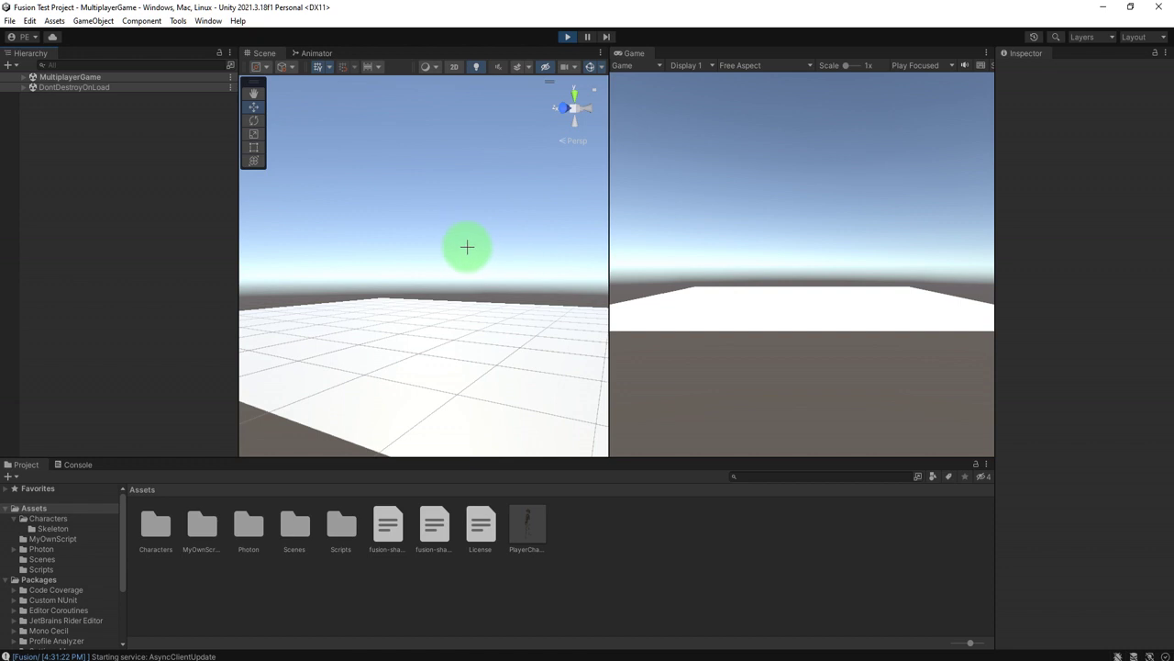
pyautogui.click(779, 300)
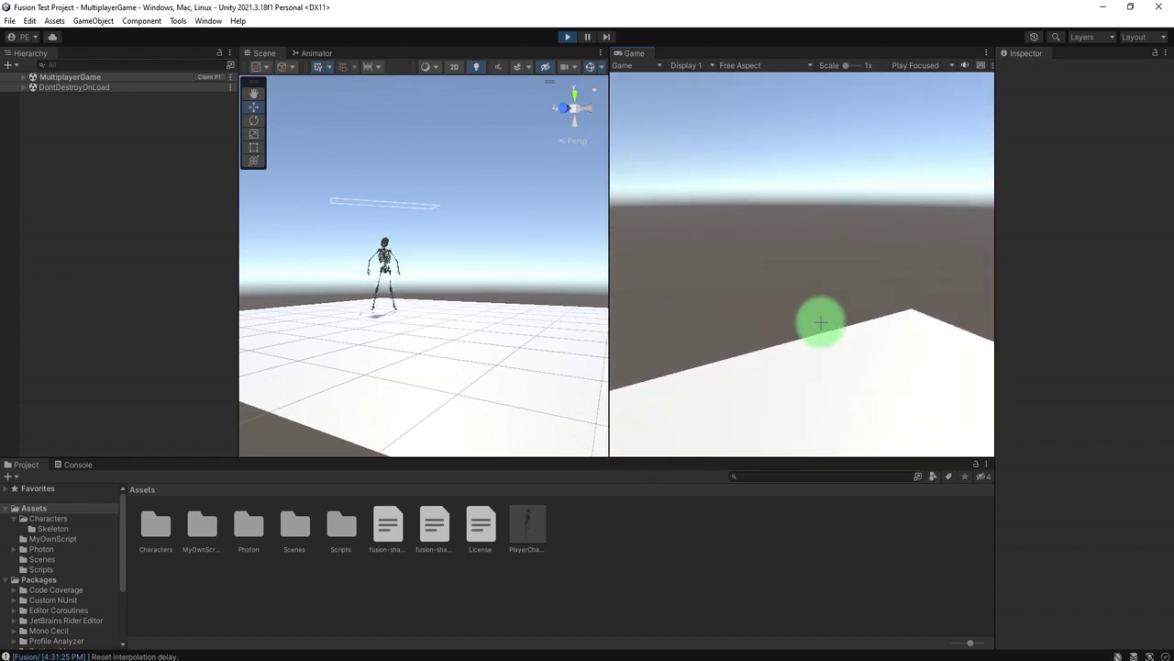
pyautogui.click(567, 37)
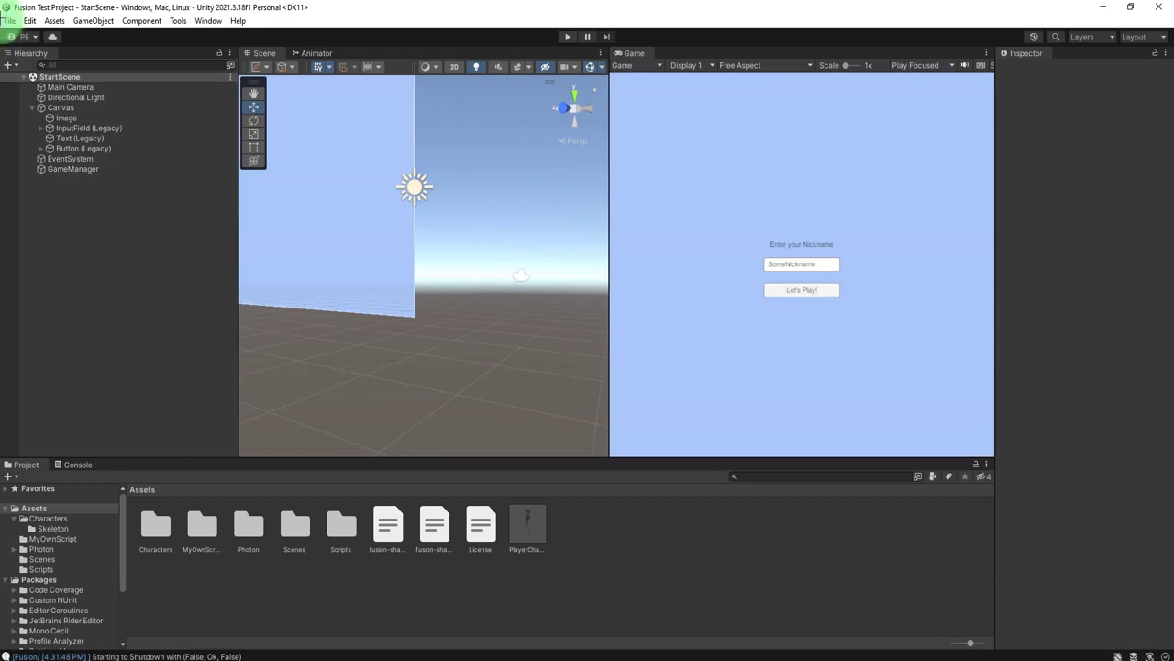
# Step: Build the Windows player of the project into the existing TestBuild folder and check the resulting executable
pyautogui.click(9, 20)
pyautogui.click(58, 174)
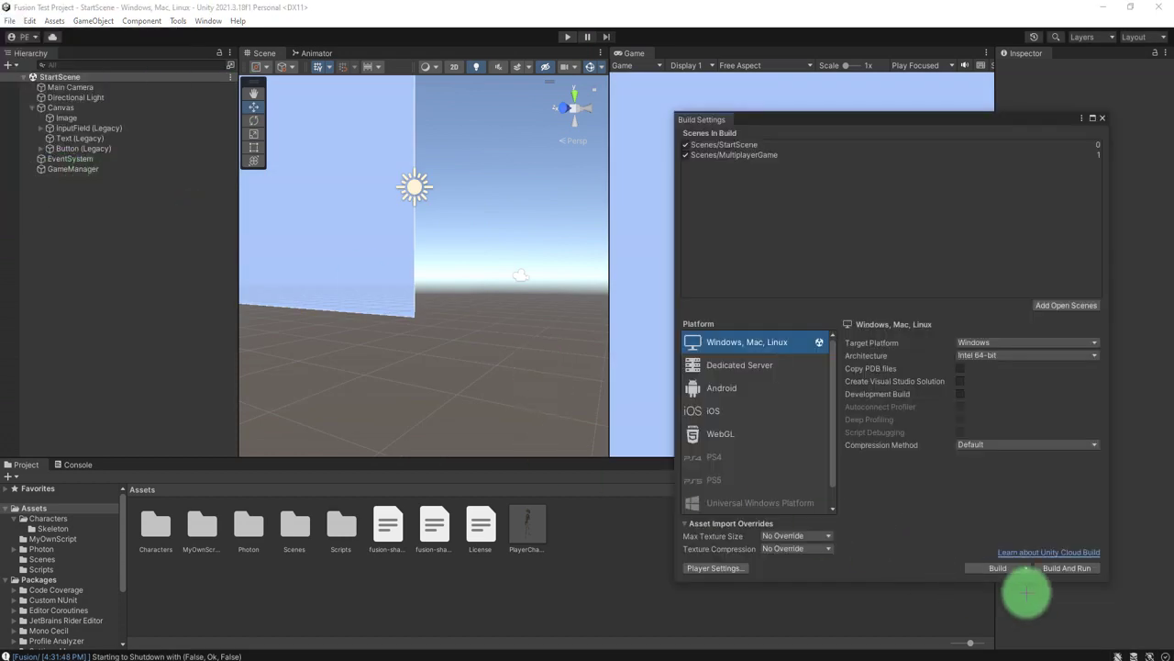
pyautogui.click(997, 568)
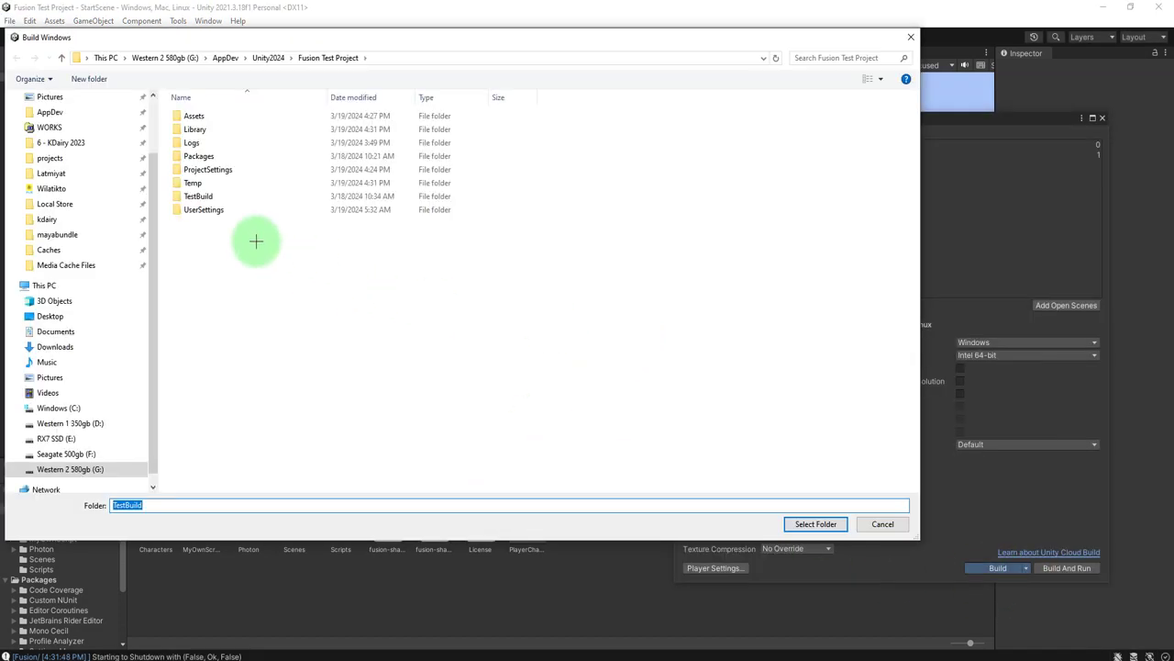
pyautogui.click(211, 195)
pyautogui.doubleClick(211, 195)
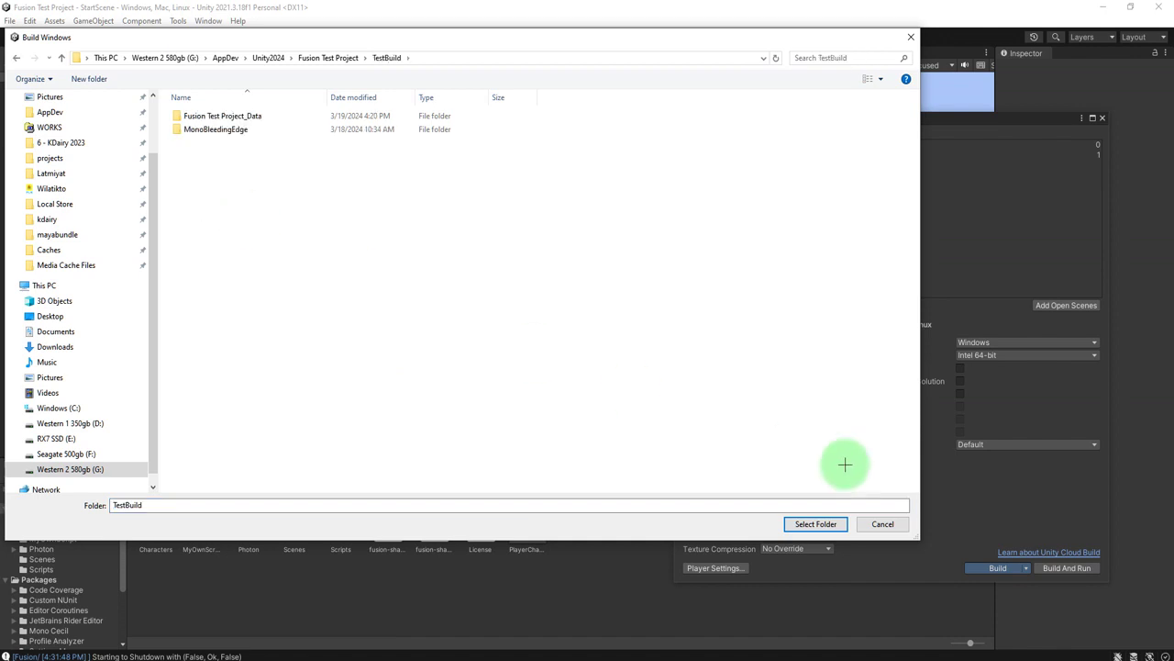
pyautogui.click(816, 524)
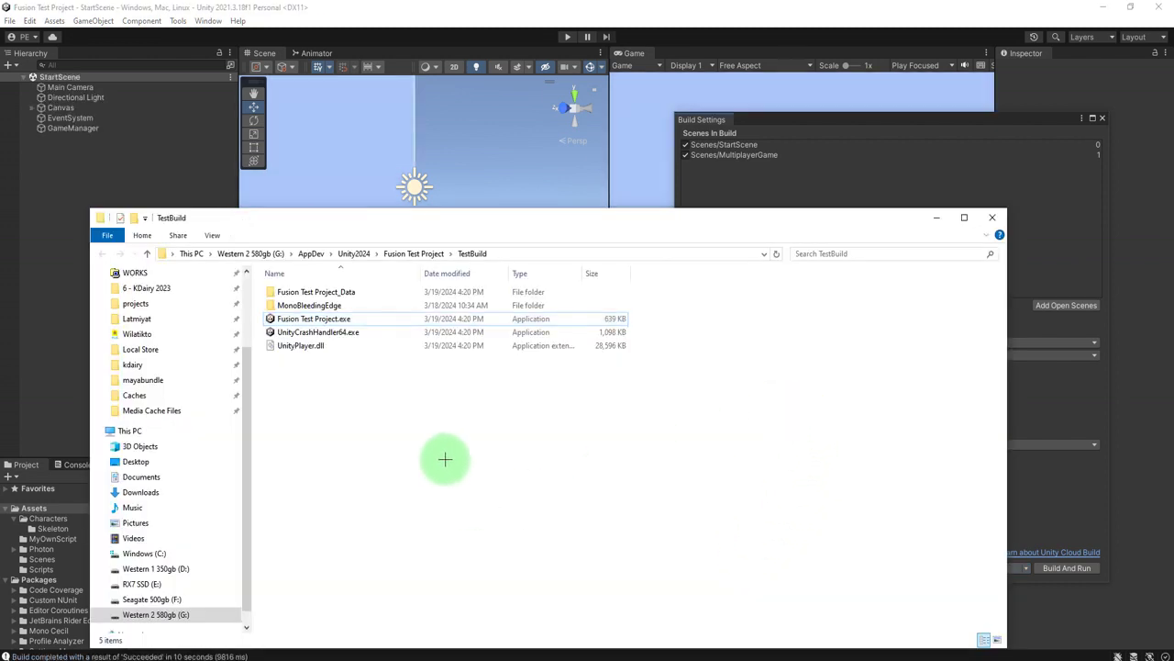
pyautogui.click(314, 315)
pyautogui.click(556, 526)
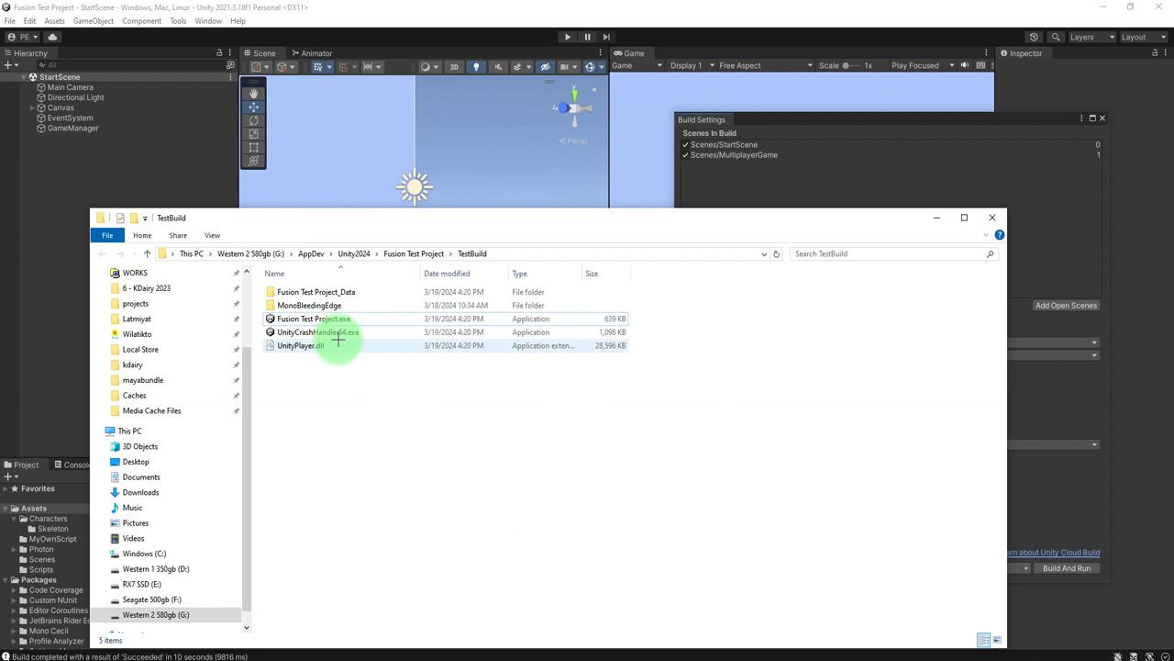
# Step: Run the game in the editor, close the build settings and join the multiplayer game with the nickname FirstPlayer
pyautogui.click(541, 11)
pyautogui.click(567, 37)
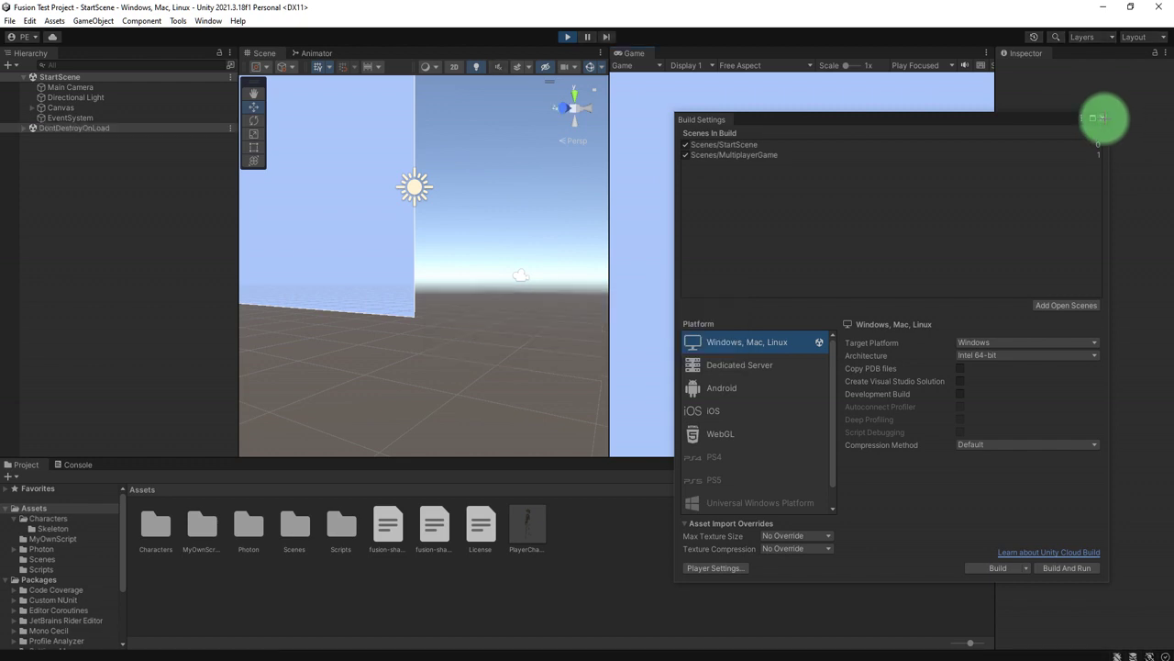
pyautogui.click(1104, 118)
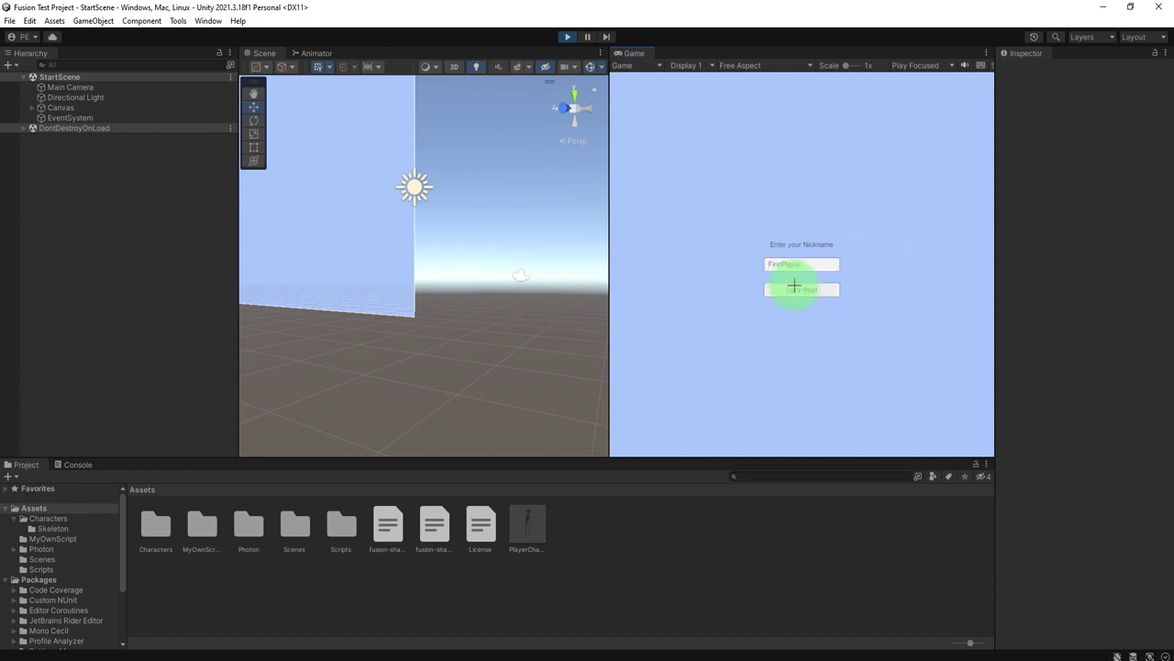
pyautogui.click(793, 286)
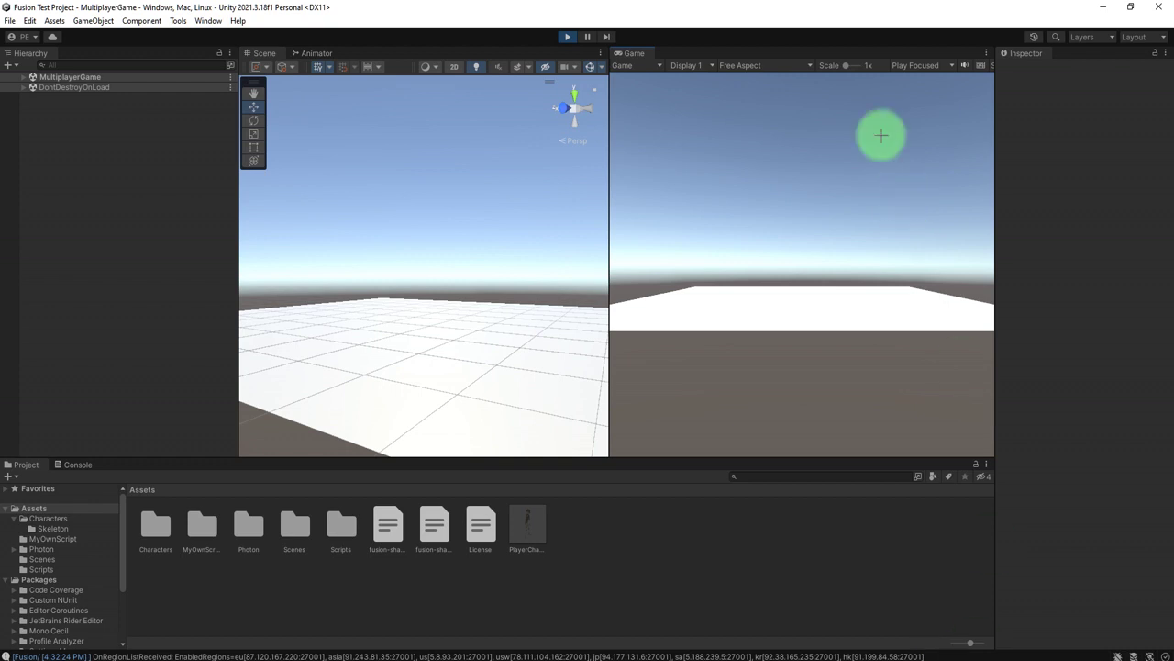
# Step: Dock the editor to the left half of the desktop and launch Fusion Test Project.exe from the TestBuild folder
pyautogui.moveTo(860, 7); pyautogui.dragTo(13, 230)
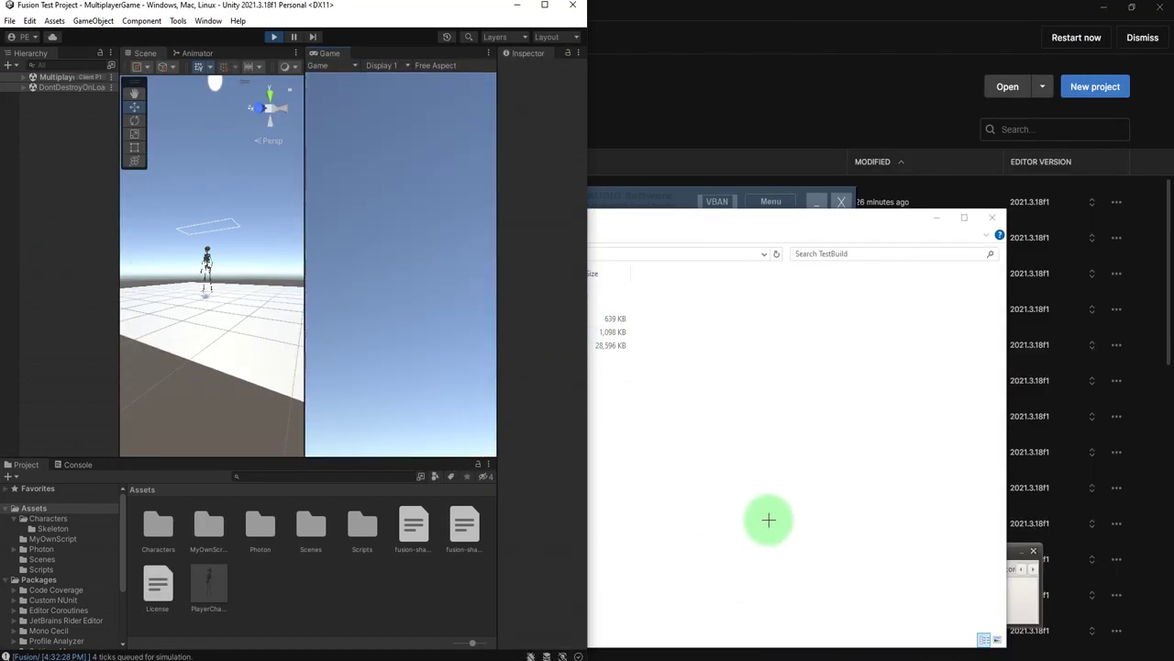
pyautogui.click(738, 500)
pyautogui.click(328, 318)
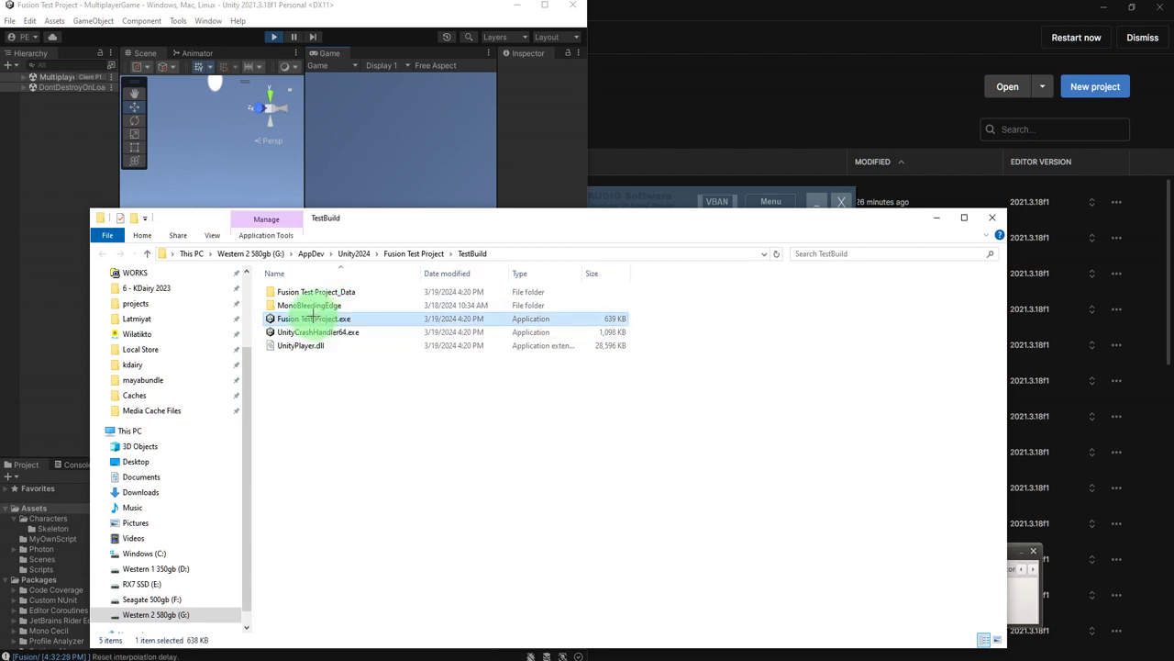
# Step: Widen the editor window and place the Fusion Test Project game window beside it
pyautogui.click(463, 15)
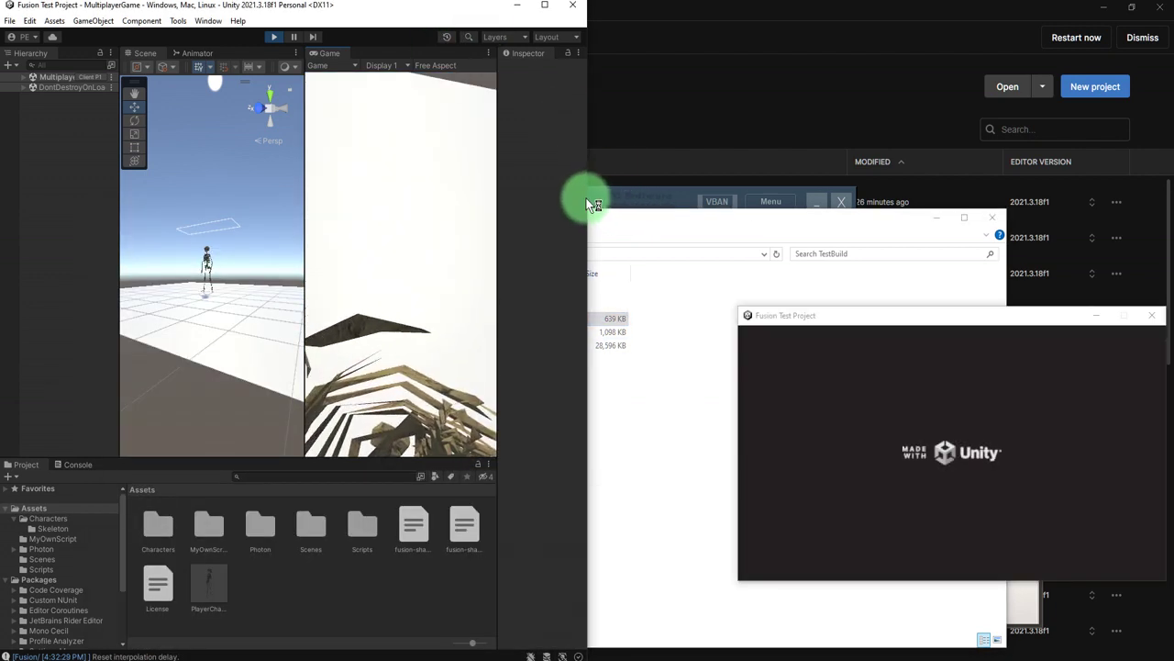
pyautogui.moveTo(595, 195); pyautogui.dragTo(728, 202)
pyautogui.moveTo(832, 318); pyautogui.dragTo(823, 207)
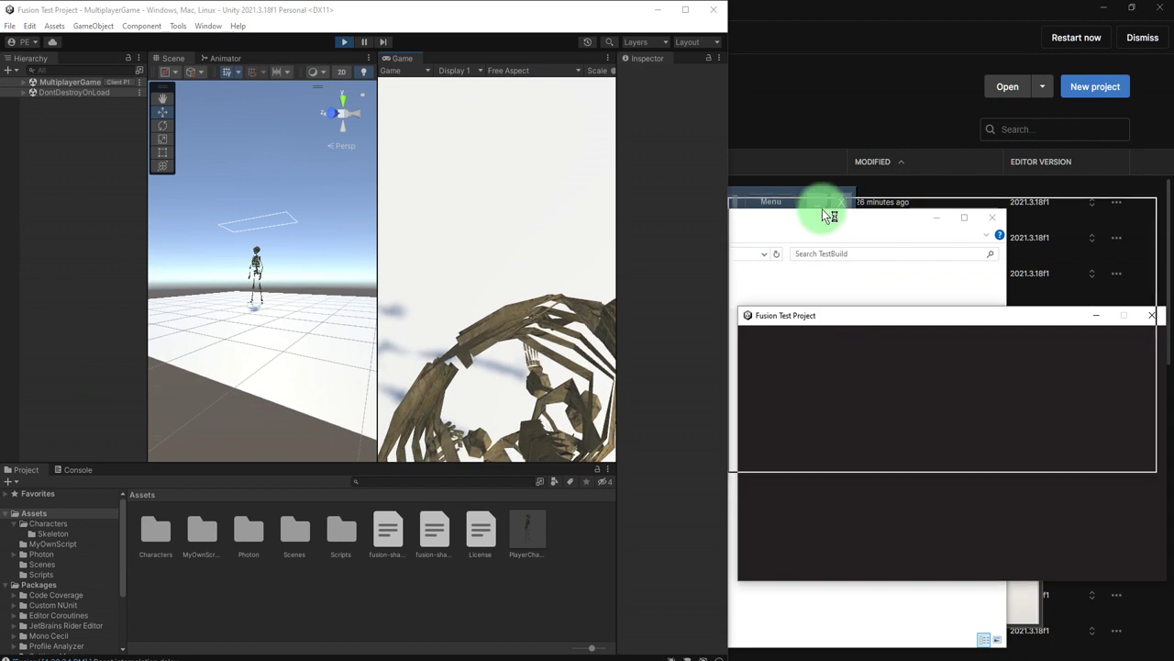
# Step: Join the multiplayer game in the standalone build with the nickname SecondPlayer
pyautogui.click(934, 336)
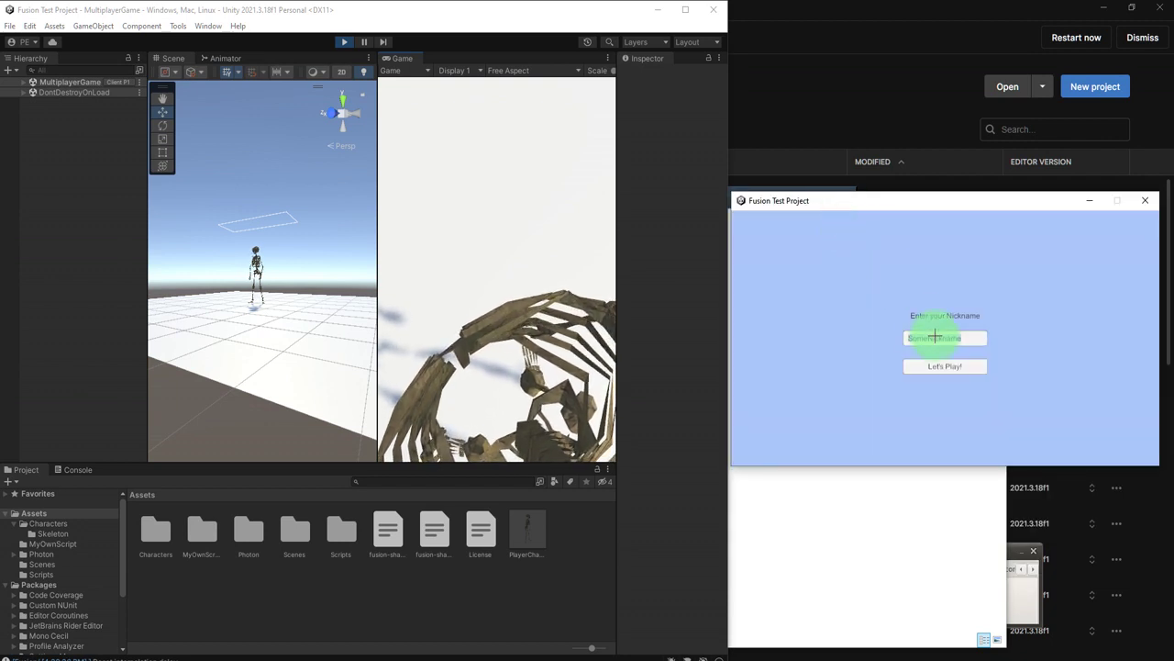
pyautogui.write('SecondPlayer')
pyautogui.click(935, 365)
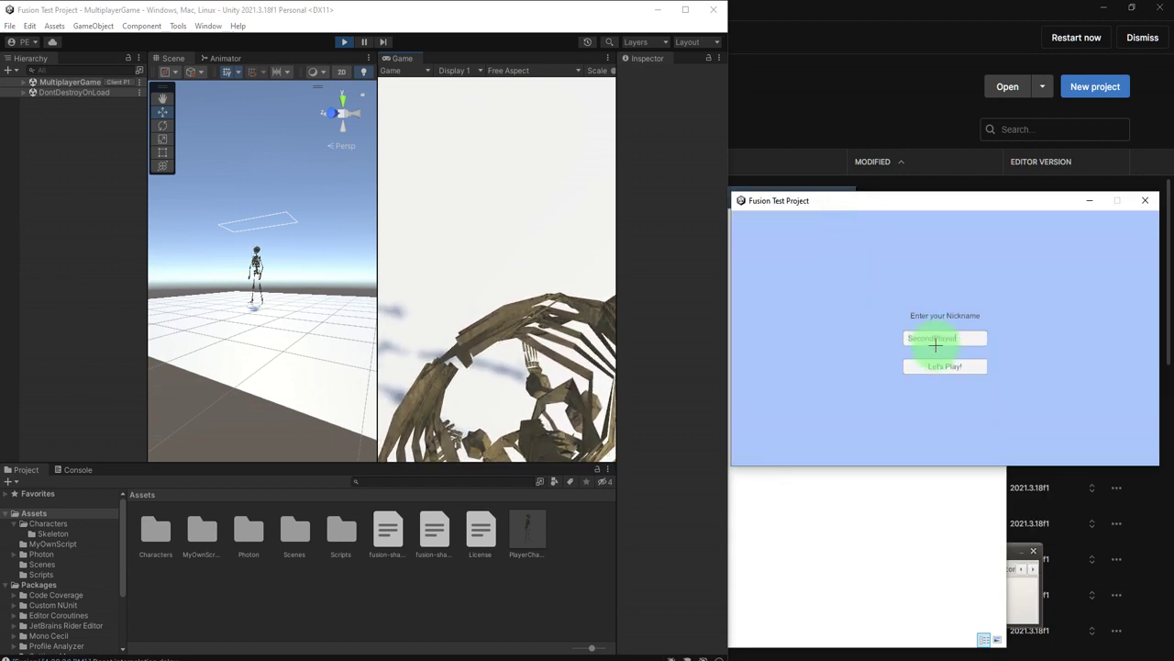
# Step: Walk the FirstPlayer skeleton forward in the editor's game view to test its walking animation
pyautogui.click(523, 232)
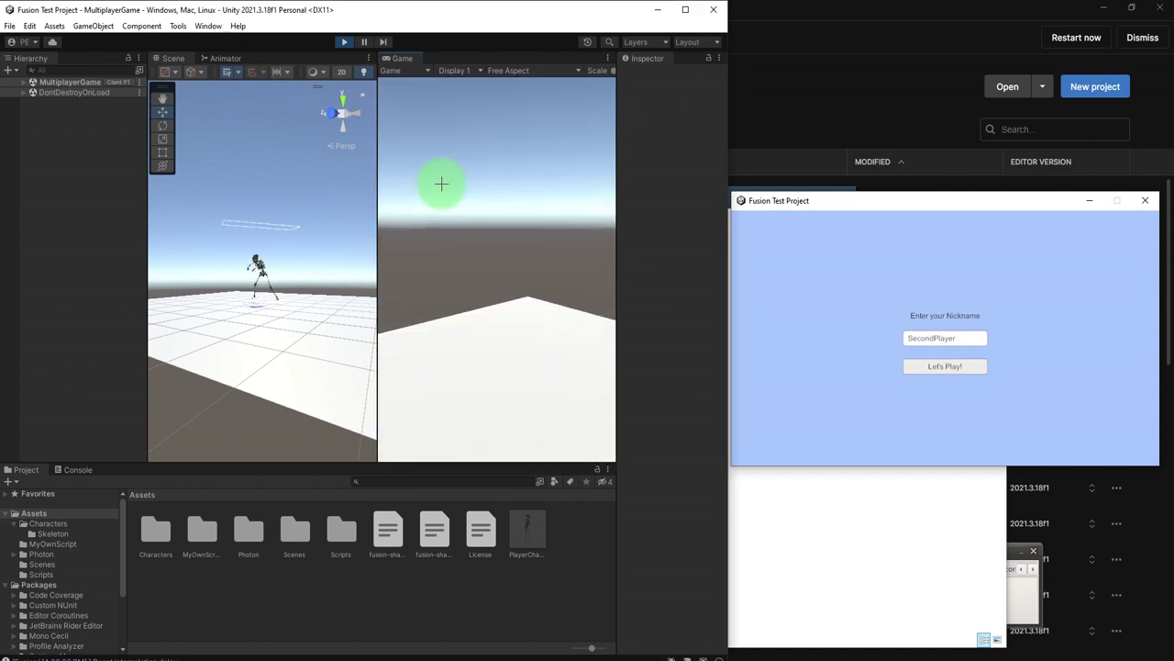
pyautogui.press('w')
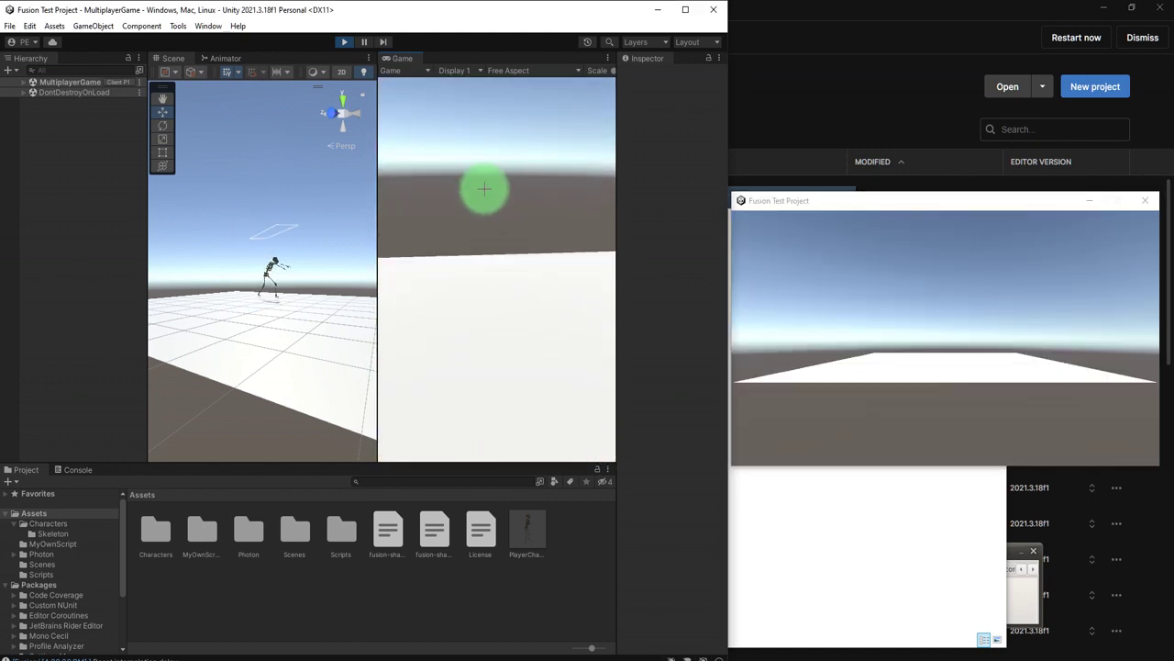
pyautogui.press('w')
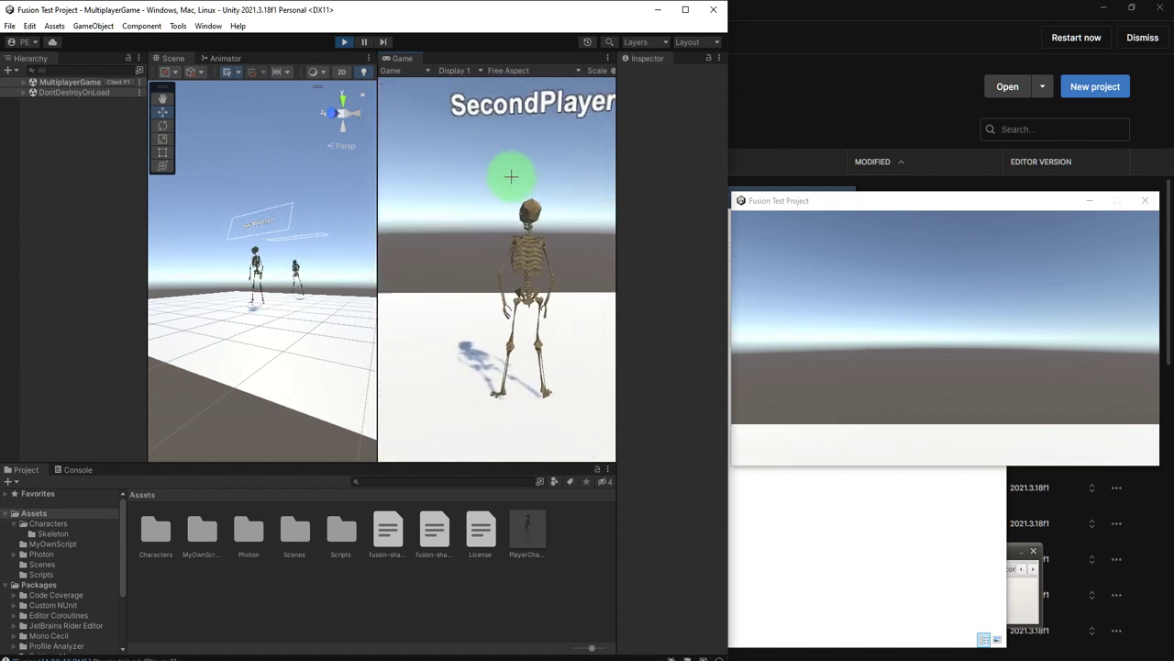
# Step: Switch to the standalone build and walk SecondPlayer forward and backward near FirstPlayer, checking its animation in the editor's game view
pyautogui.hotkey('alt', 'Tab')
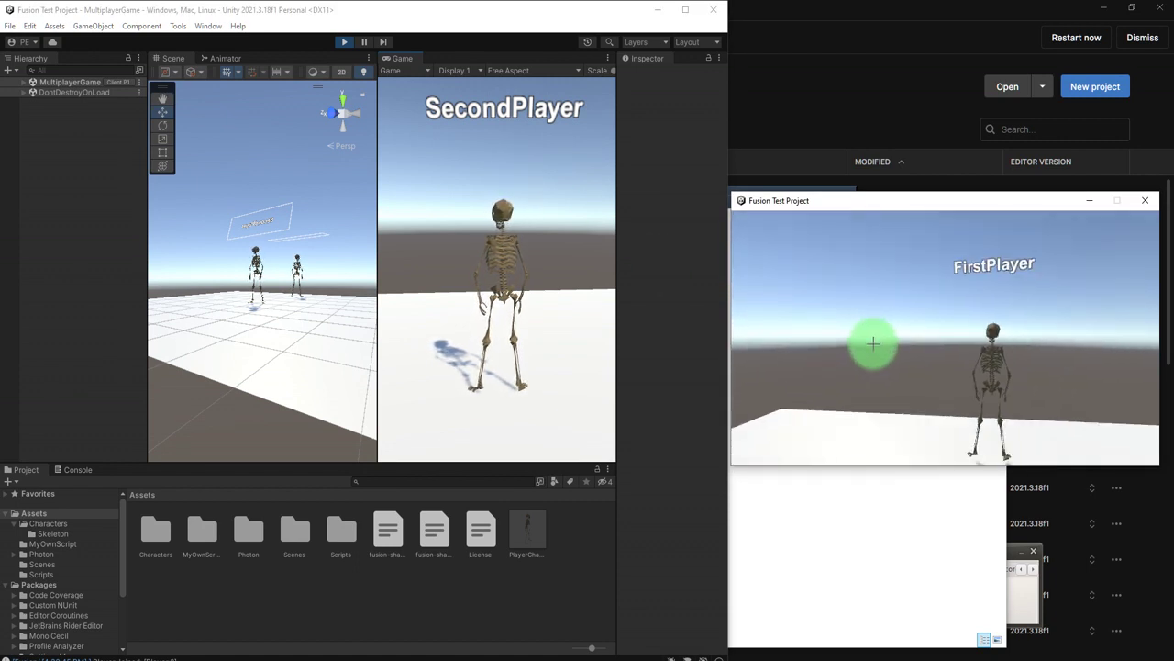
pyautogui.press('w')
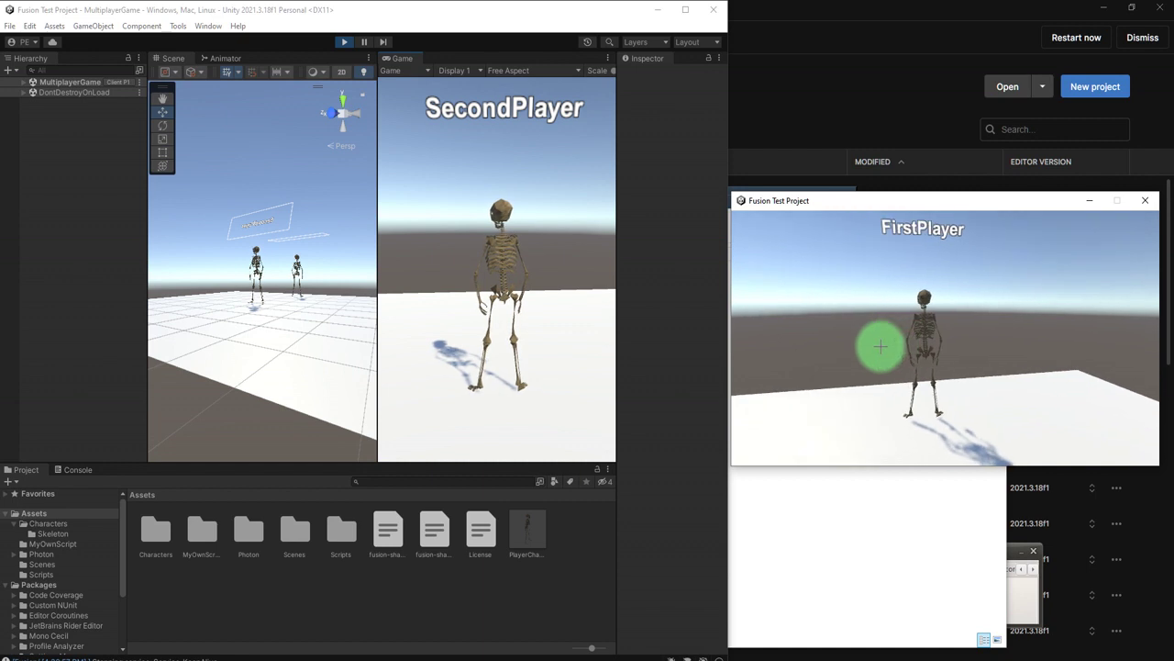
pyautogui.press('w')
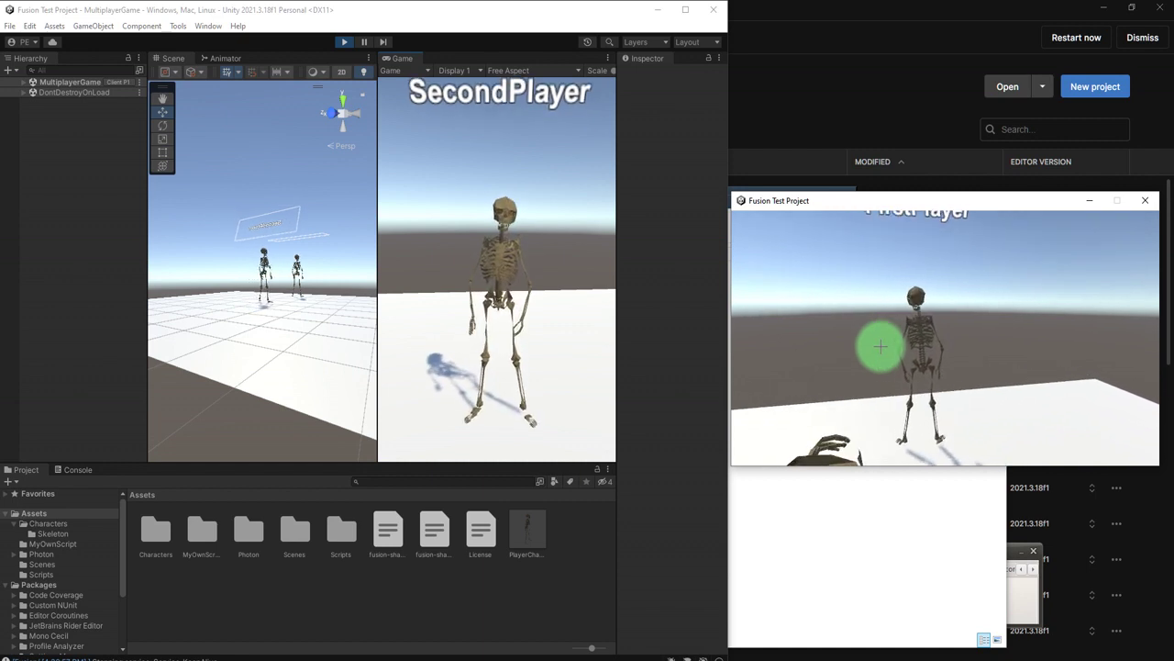
pyautogui.press('s')
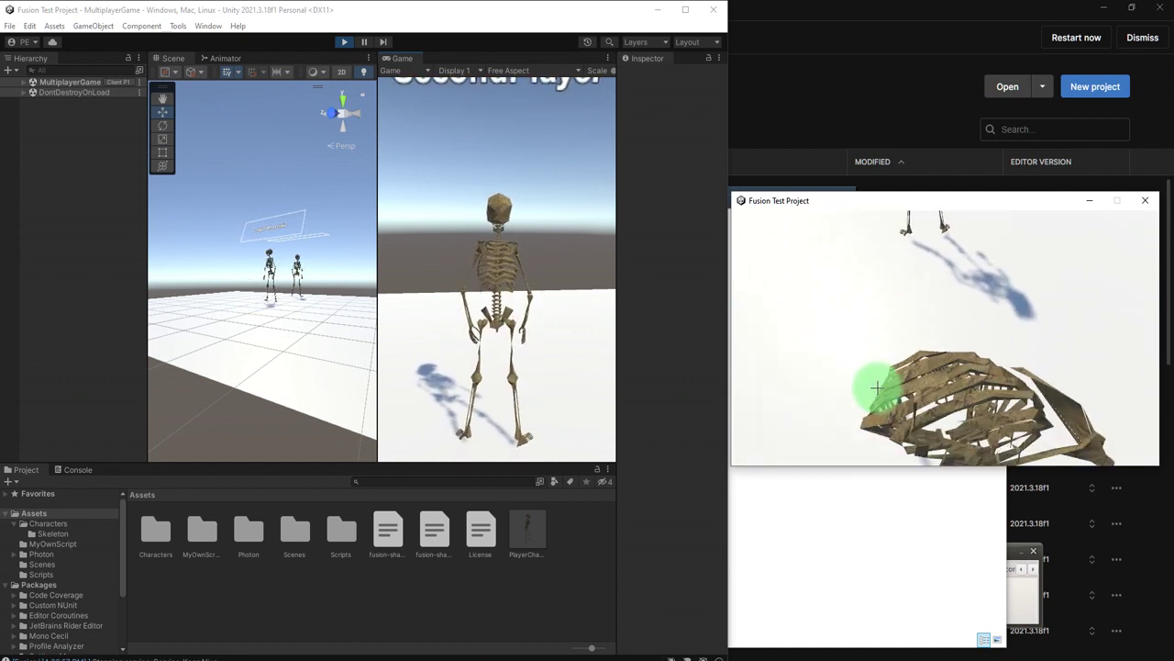
pyautogui.press('s')
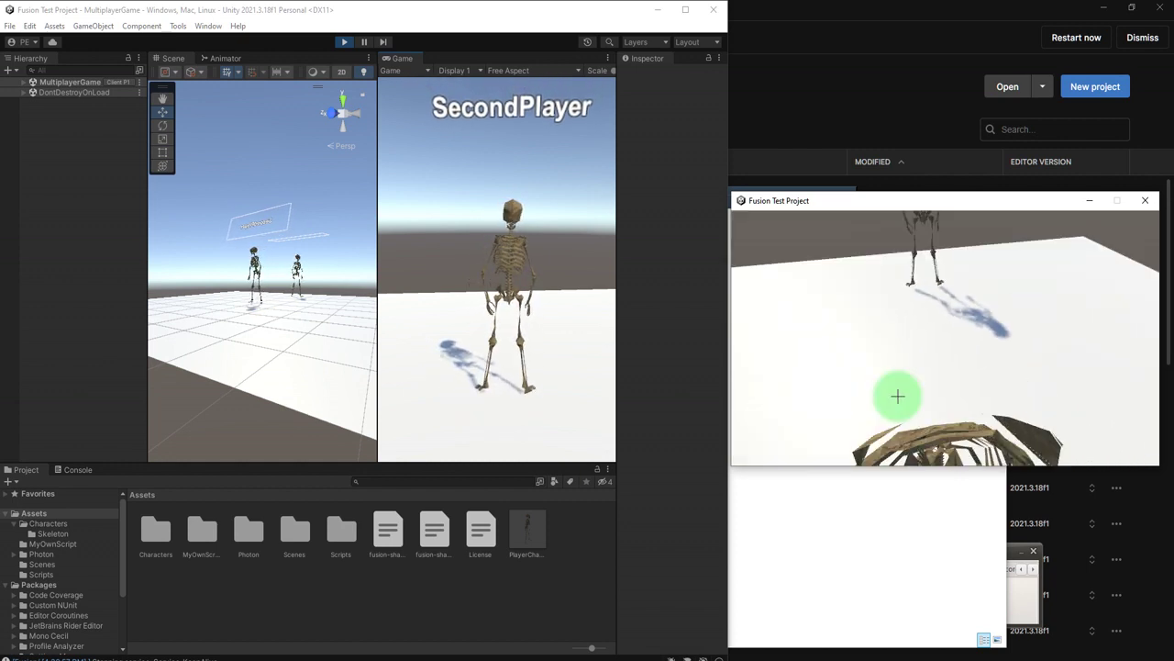
pyautogui.press('s')
pyautogui.press('s')
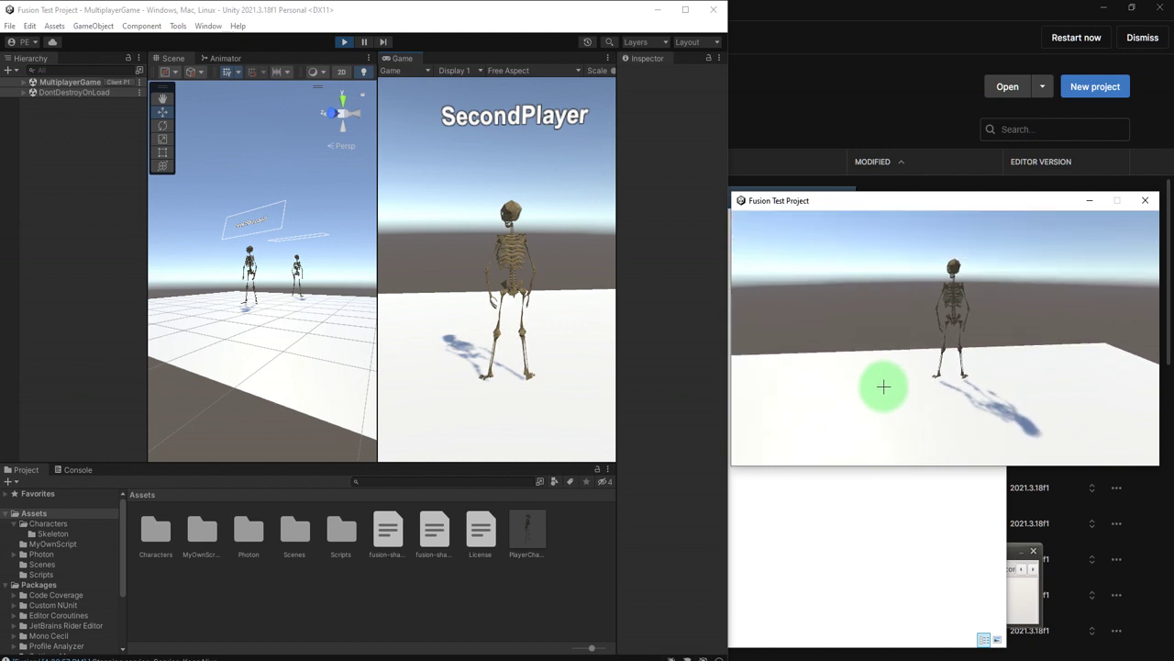
pyautogui.press('w')
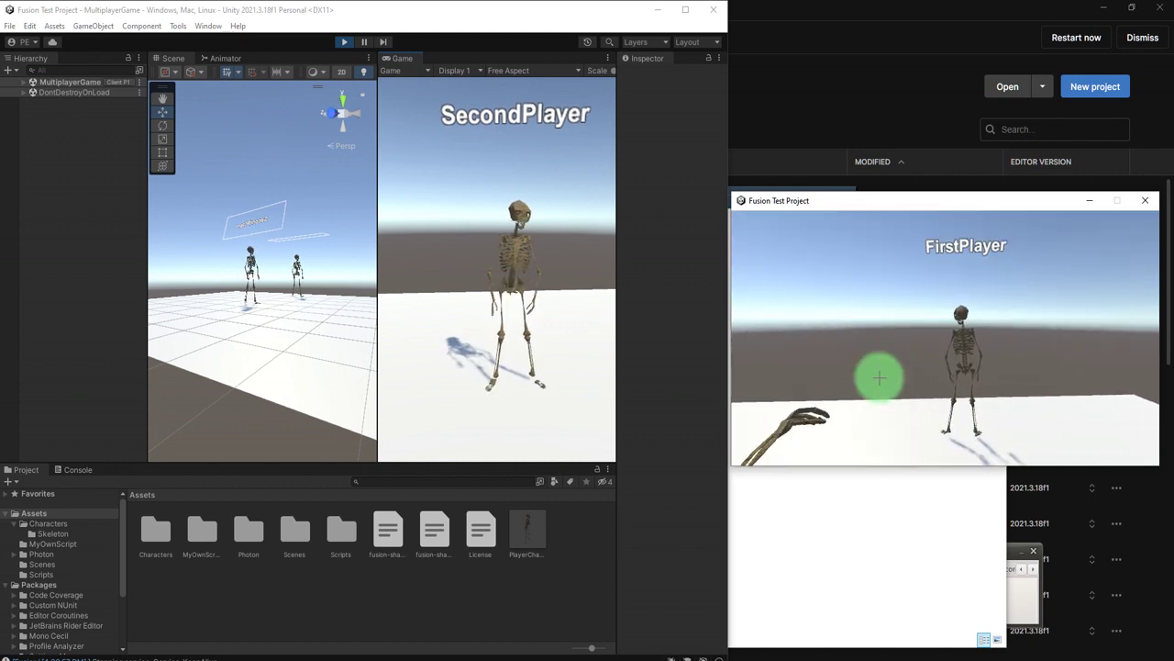
# Step: Turn SecondPlayer around beside FirstPlayer to check its synchronized rotation, and close the standalone game window
pyautogui.moveTo(879, 378); pyautogui.dragTo(879, 379)
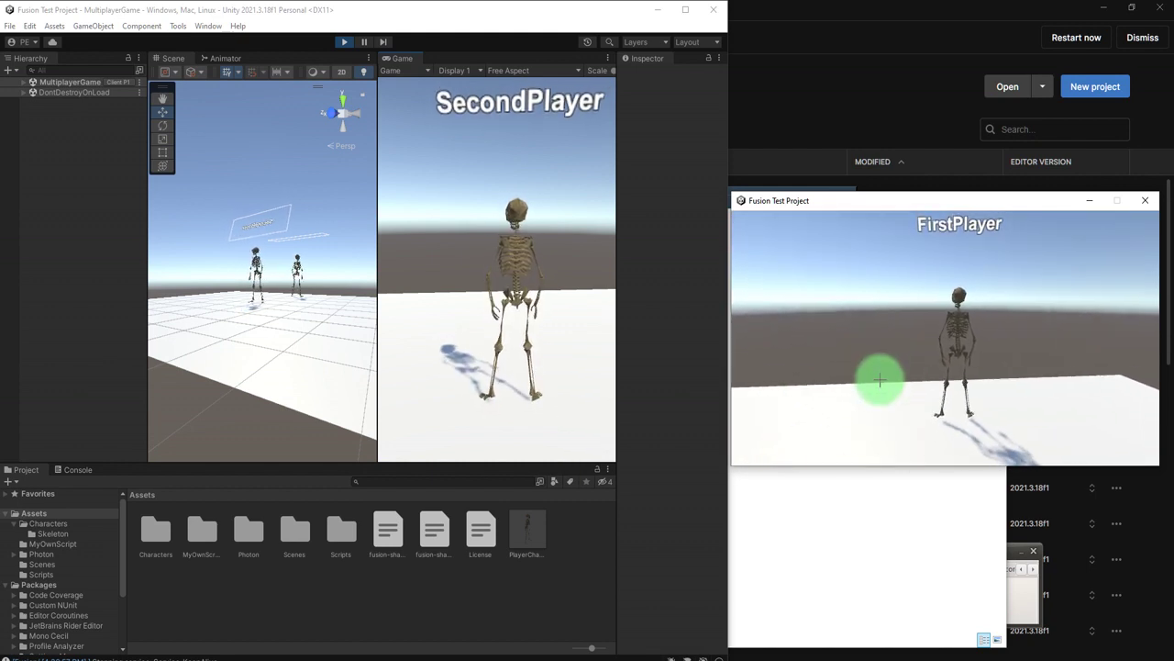
pyautogui.moveTo(879, 379); pyautogui.dragTo(886, 341)
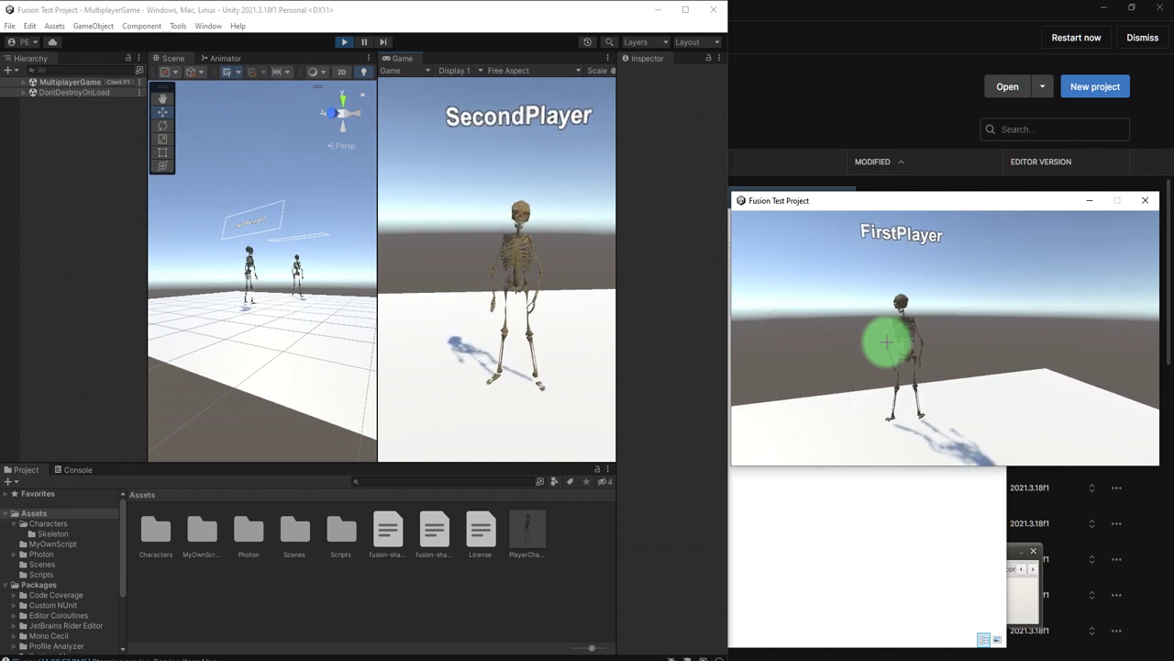
pyautogui.moveTo(886, 343); pyautogui.dragTo(1122, 230)
pyautogui.click(1145, 200)
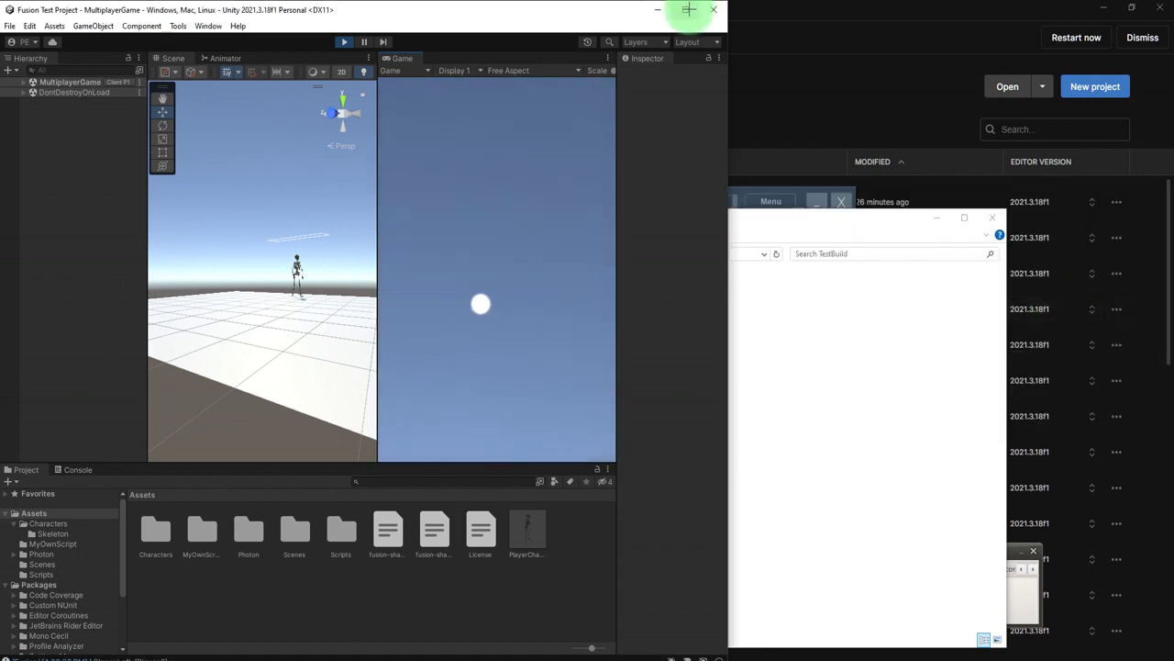
# Step: Stop the running game in the maximized editor and open the PlayerCharacter prefab for editing
pyautogui.click(689, 9)
pyautogui.click(566, 37)
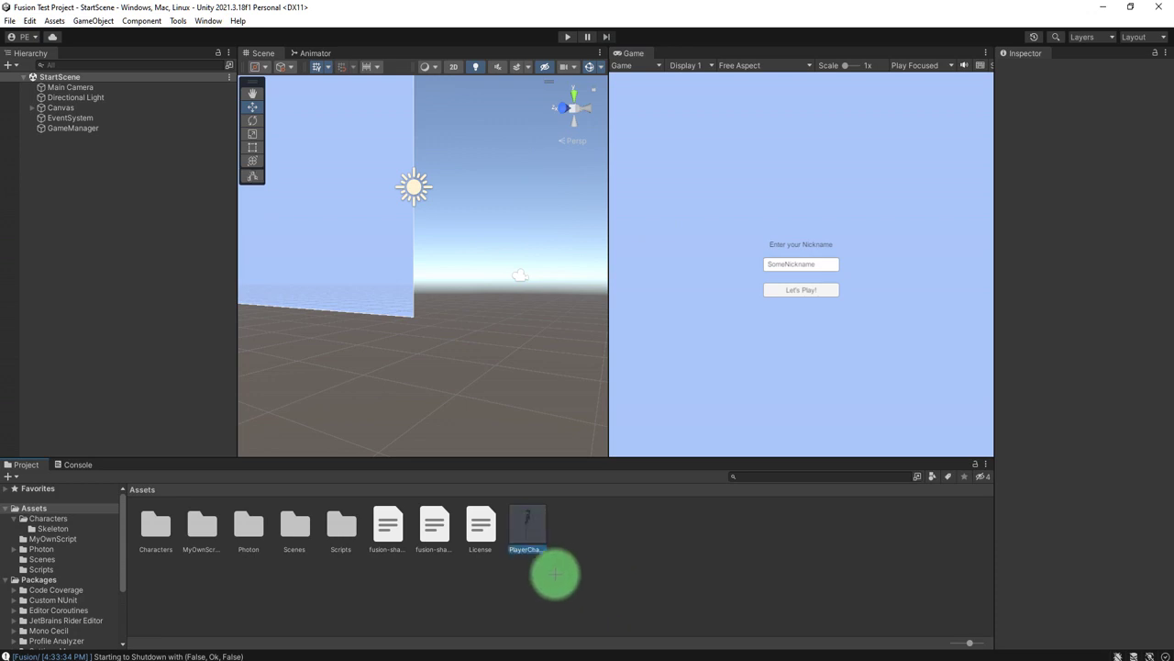
pyautogui.doubleClick(524, 524)
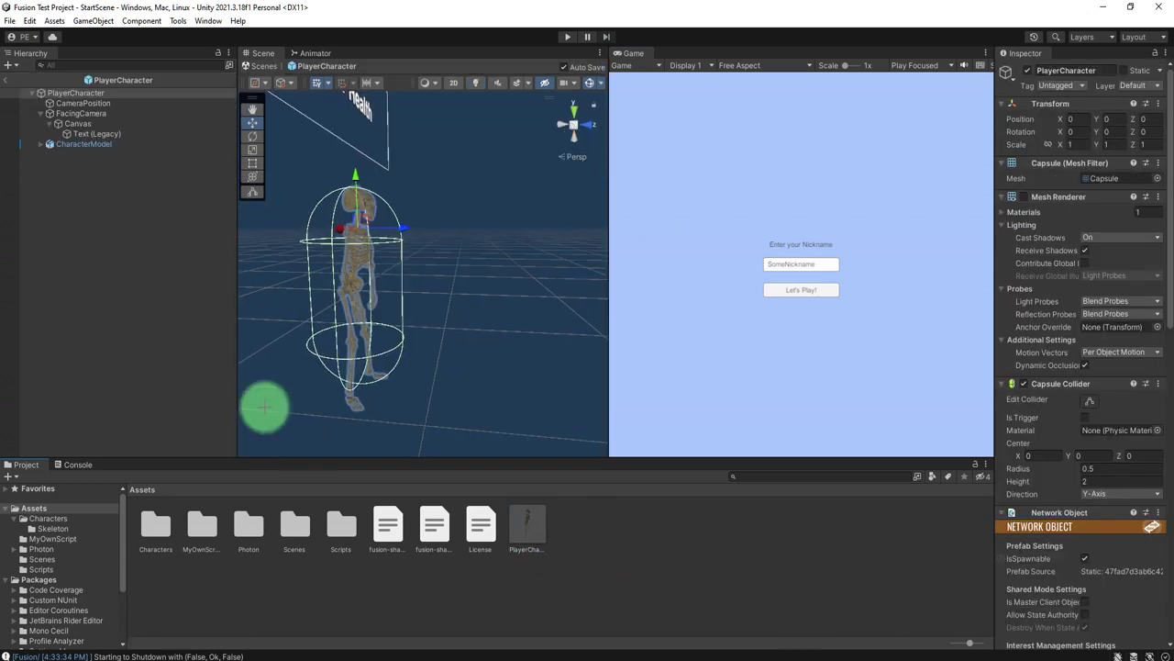
# Step: Add a Network Mecanim Animator component to the prefab's CharacterModel object and return to the StartScene
pyautogui.click(88, 144)
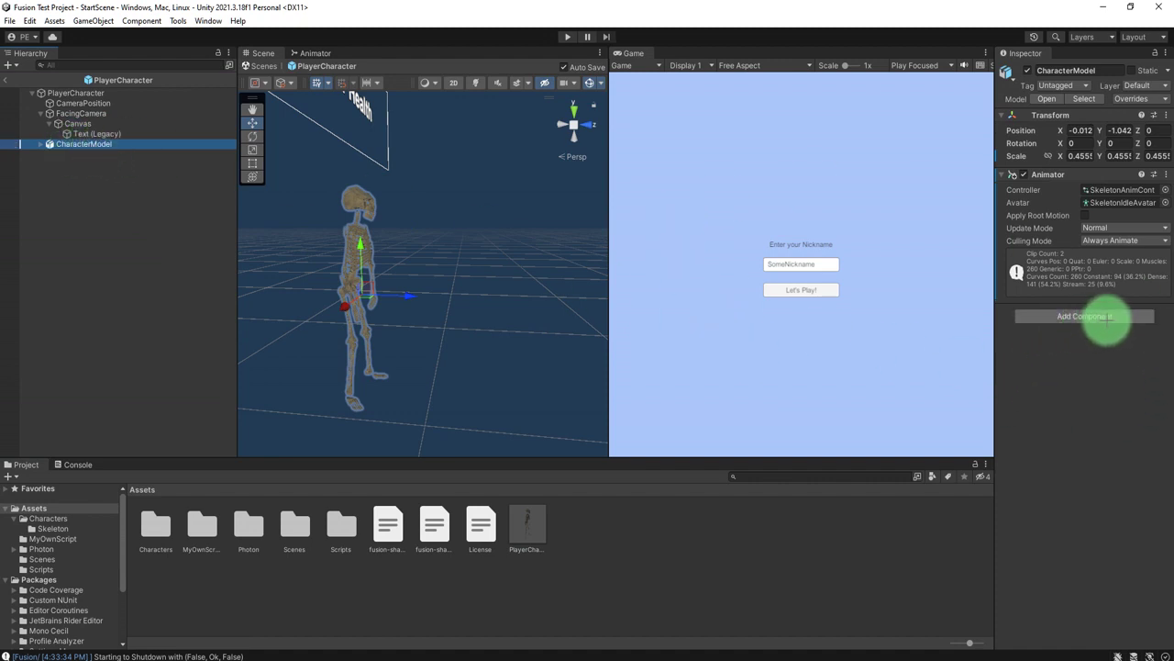
pyautogui.click(1109, 315)
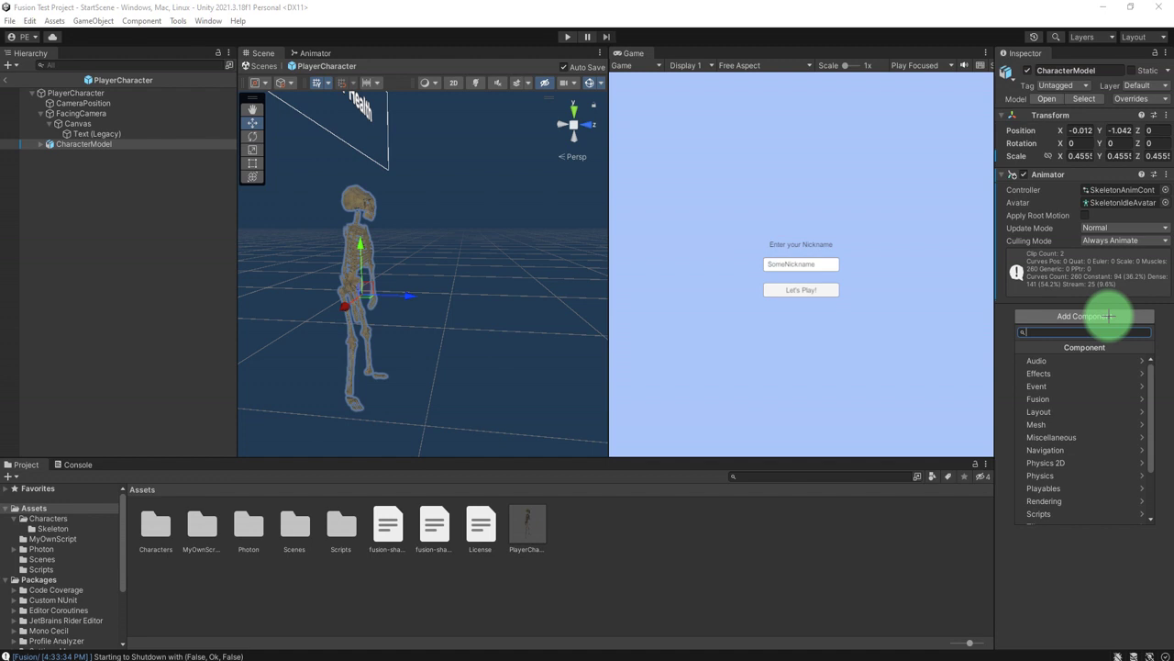
pyautogui.write('network')
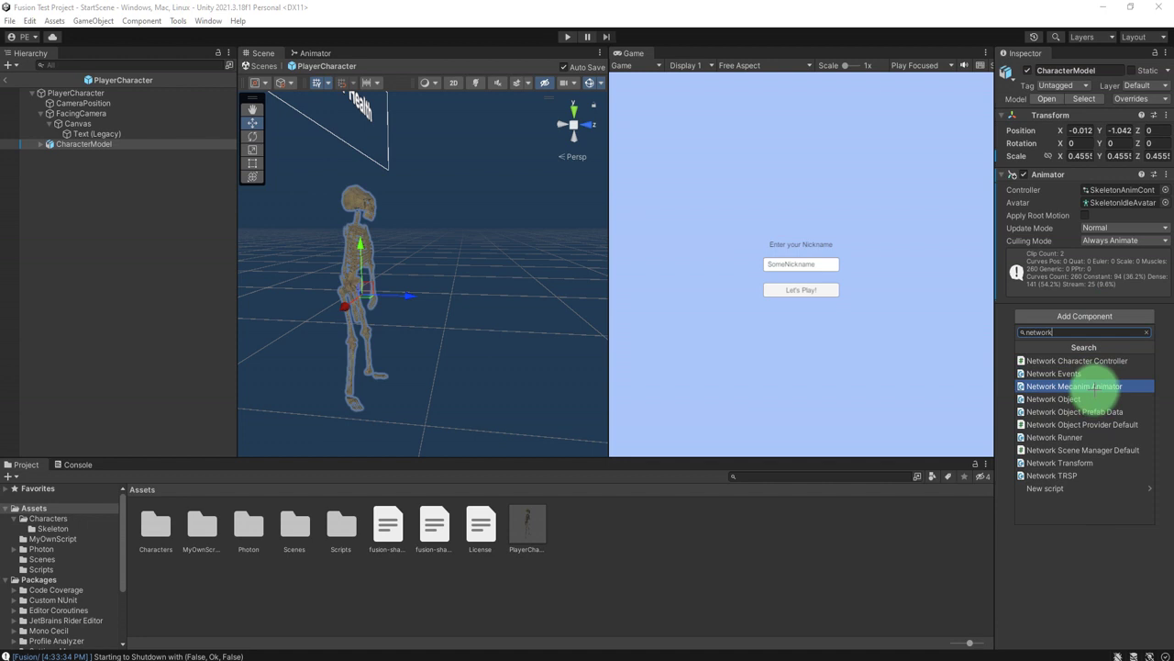
pyautogui.click(1099, 386)
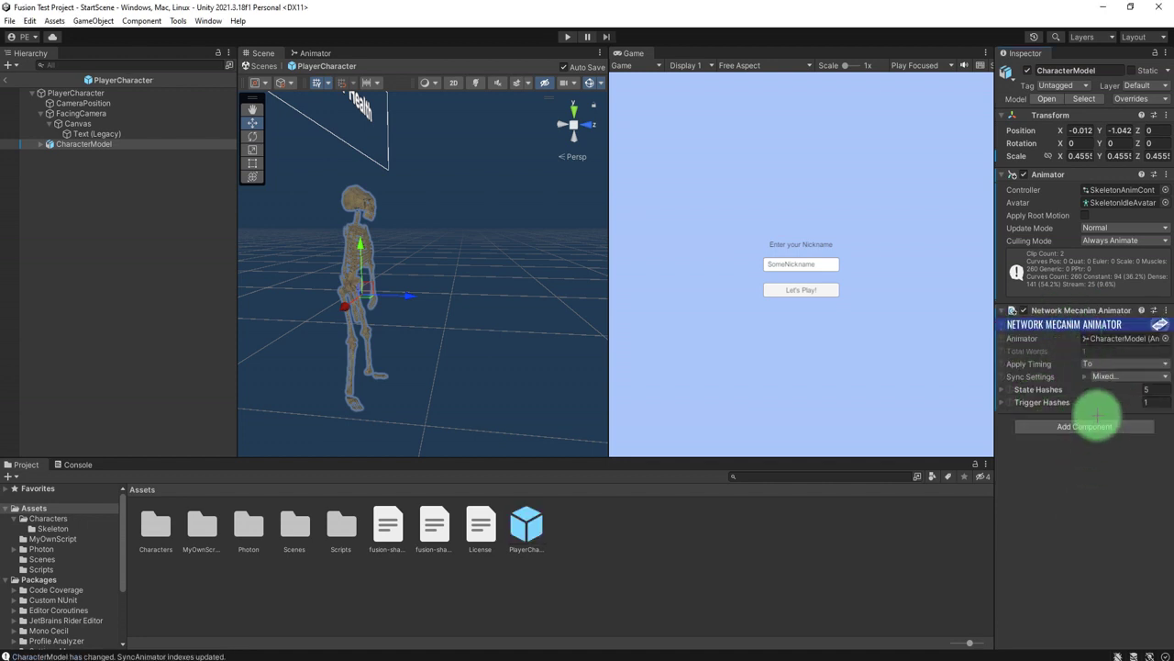
pyautogui.click(133, 266)
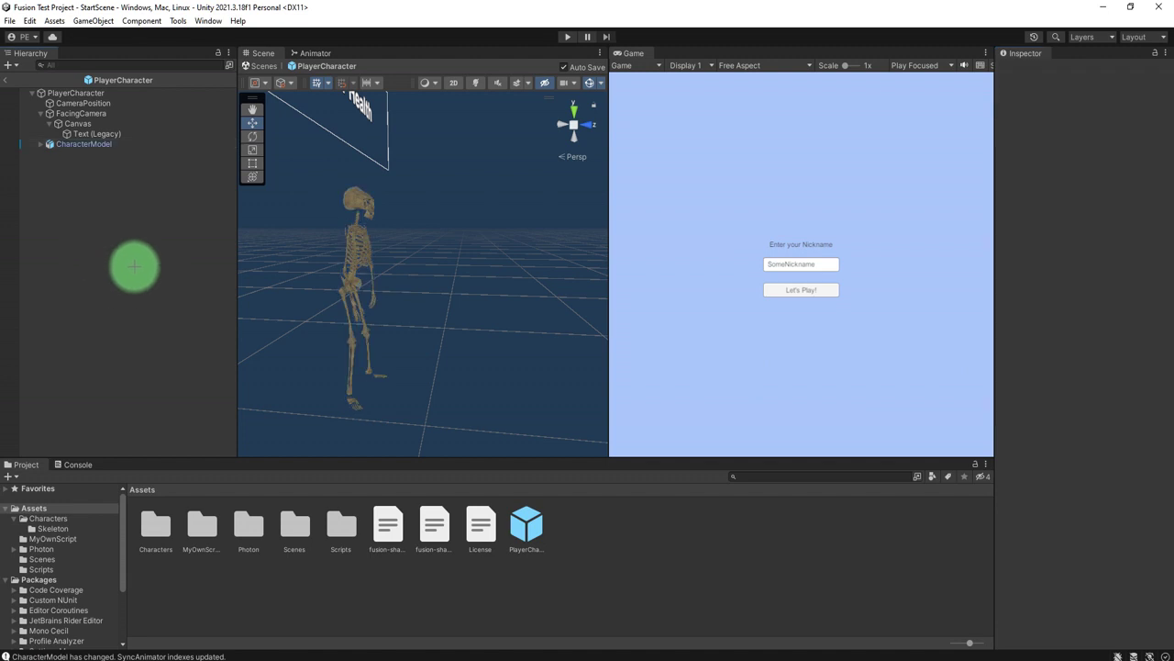
pyautogui.click(13, 80)
# Step: Build the game for Windows into the project's existing TestBuild folder
pyautogui.click(10, 20)
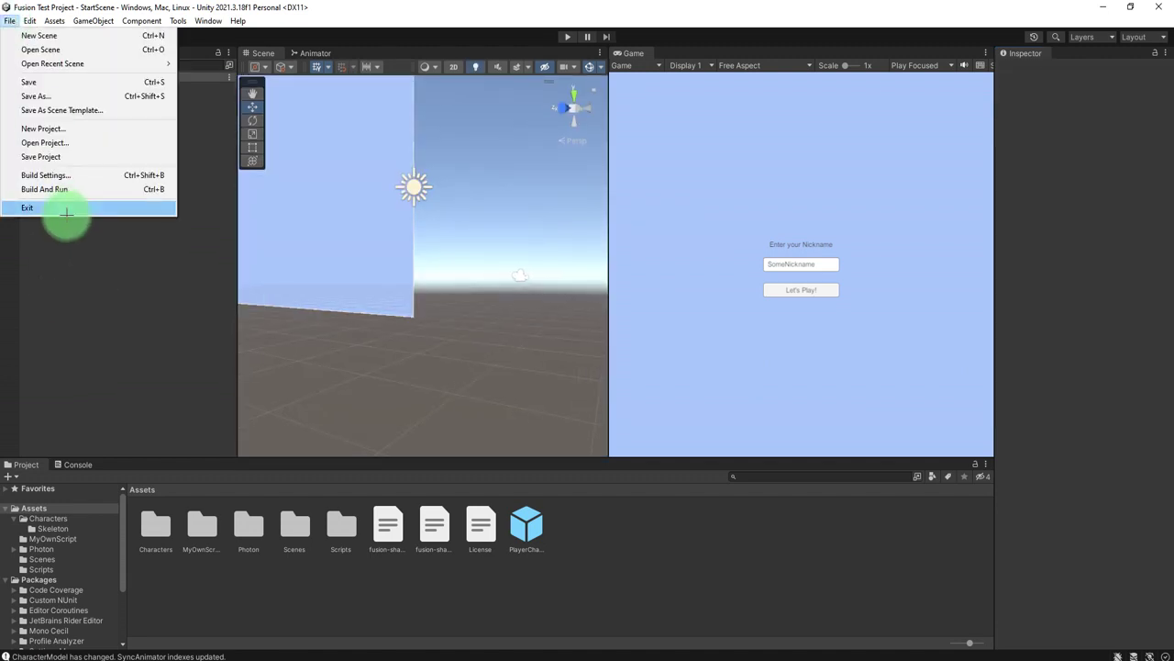
pyautogui.click(46, 173)
pyautogui.click(998, 567)
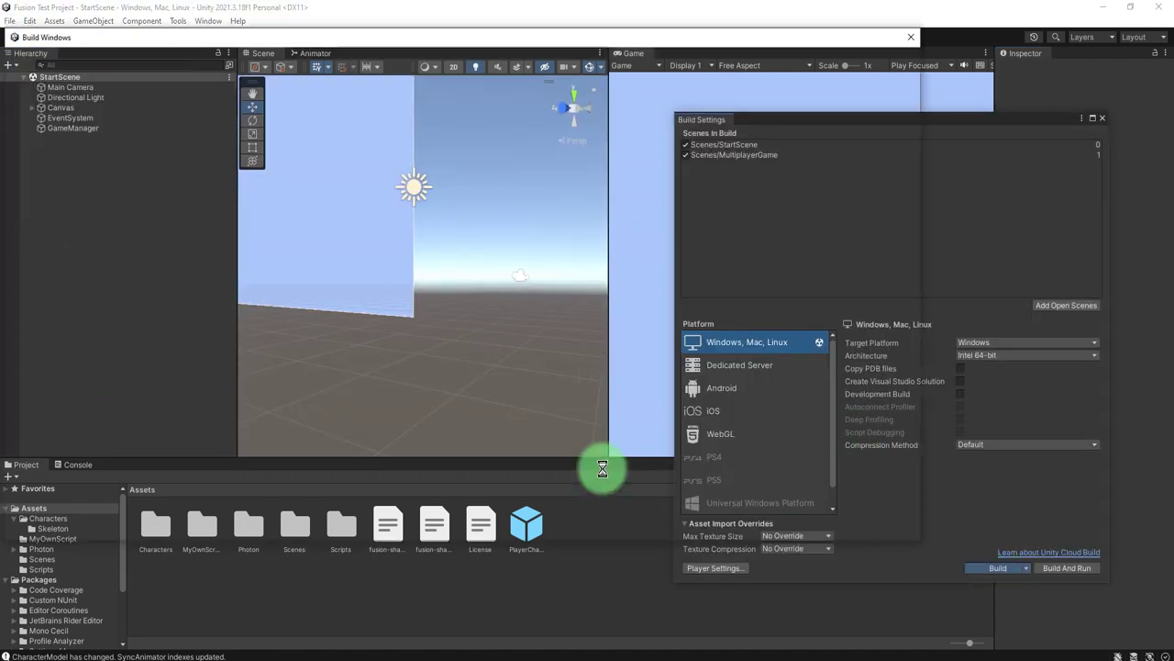
pyautogui.click(220, 186)
pyautogui.doubleClick(216, 194)
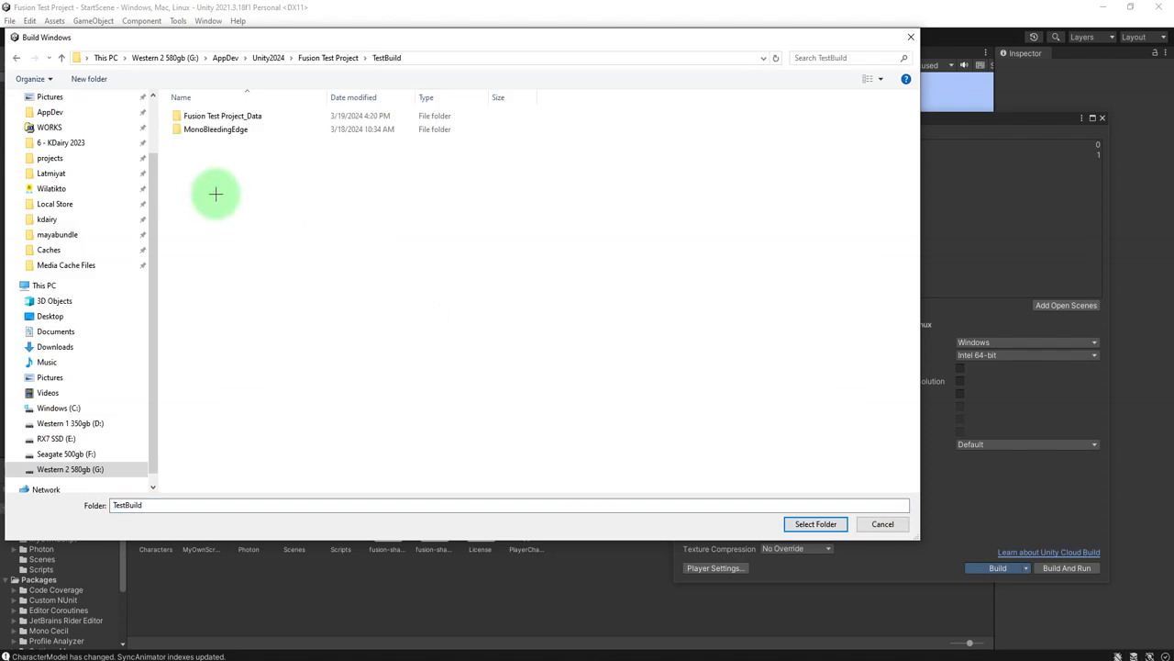
pyautogui.click(815, 523)
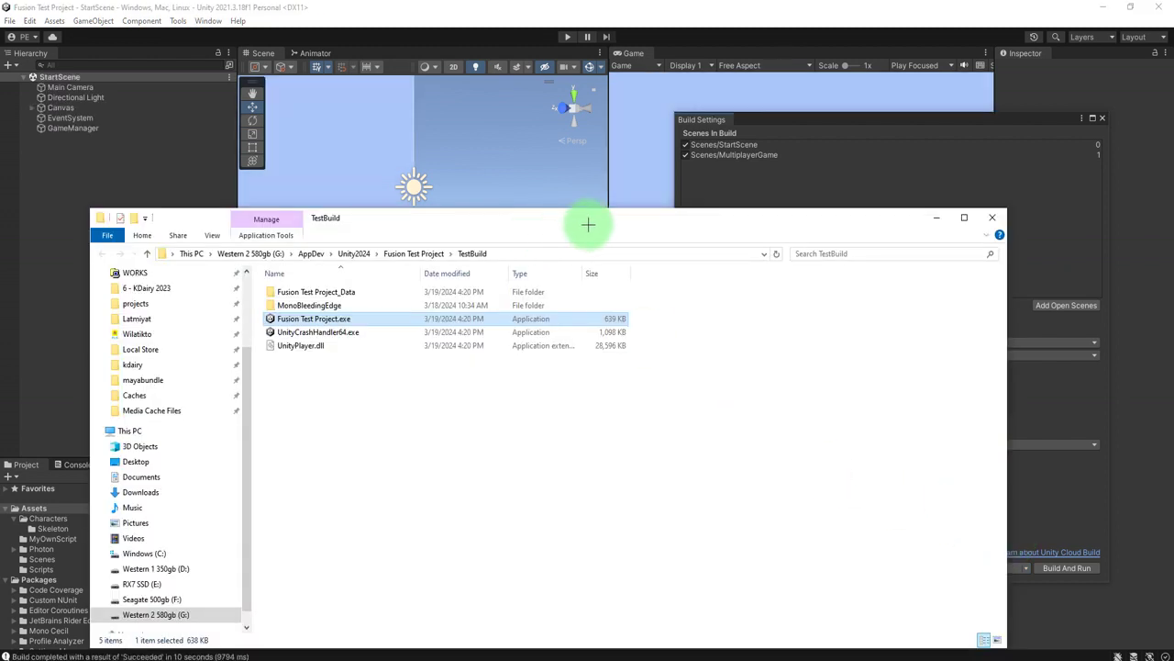
# Step: Run and join the game in the editor with the nickname One, and narrow the editor window to make room beside it
pyautogui.click(567, 37)
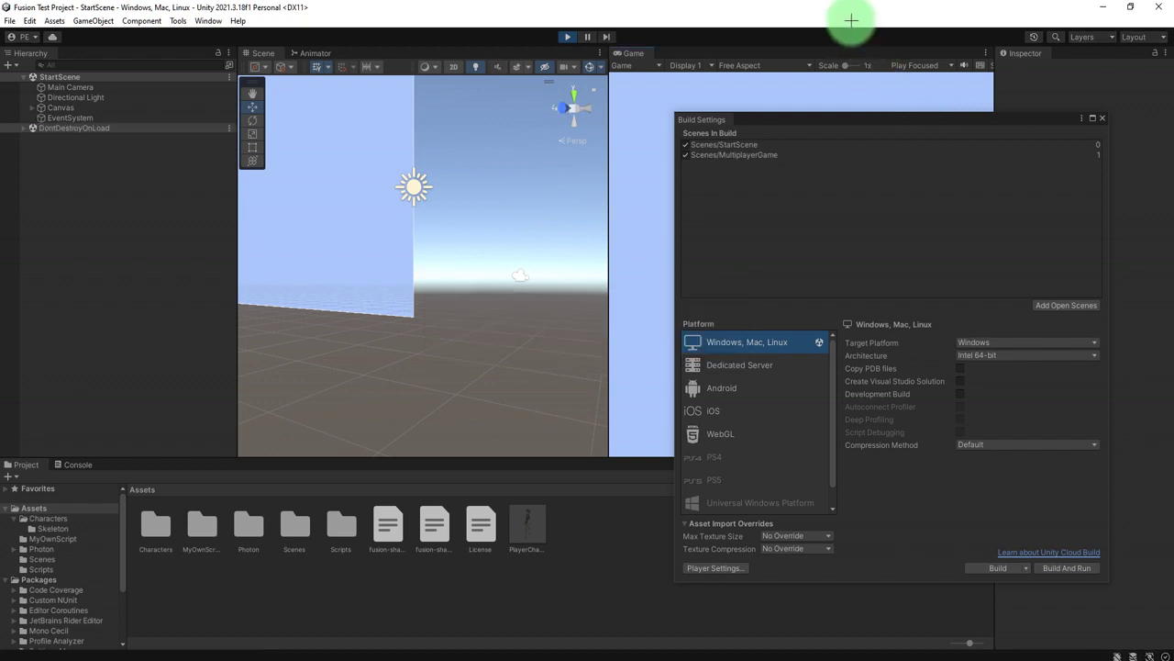
pyautogui.click(1102, 118)
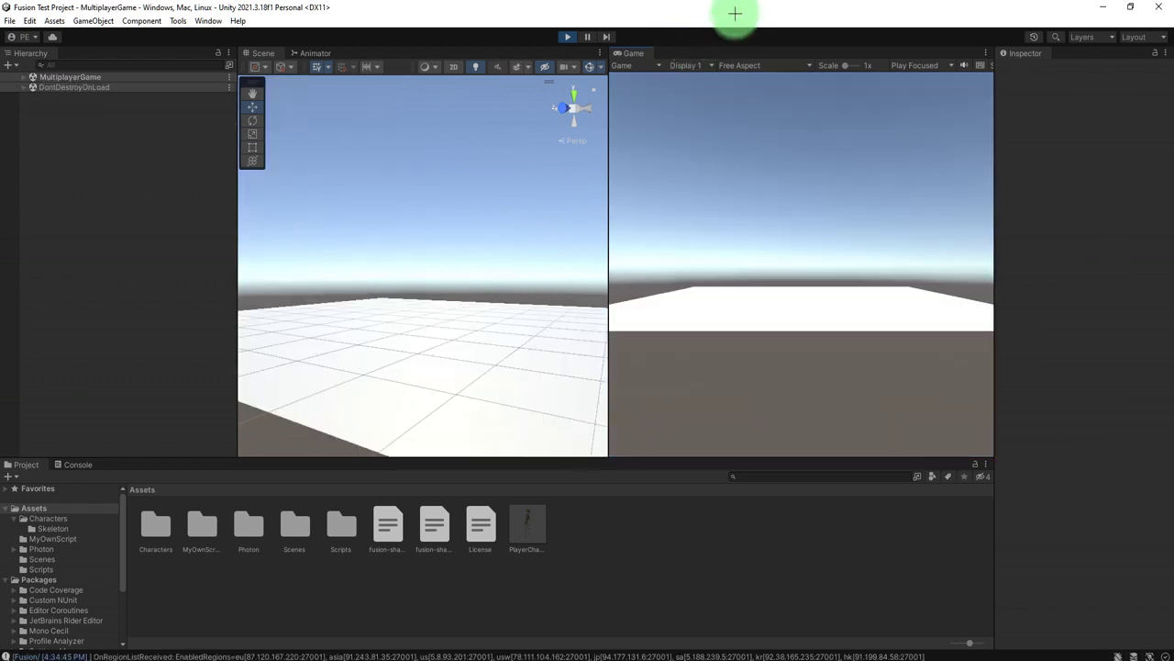
pyautogui.moveTo(740, 13); pyautogui.dragTo(2, 151)
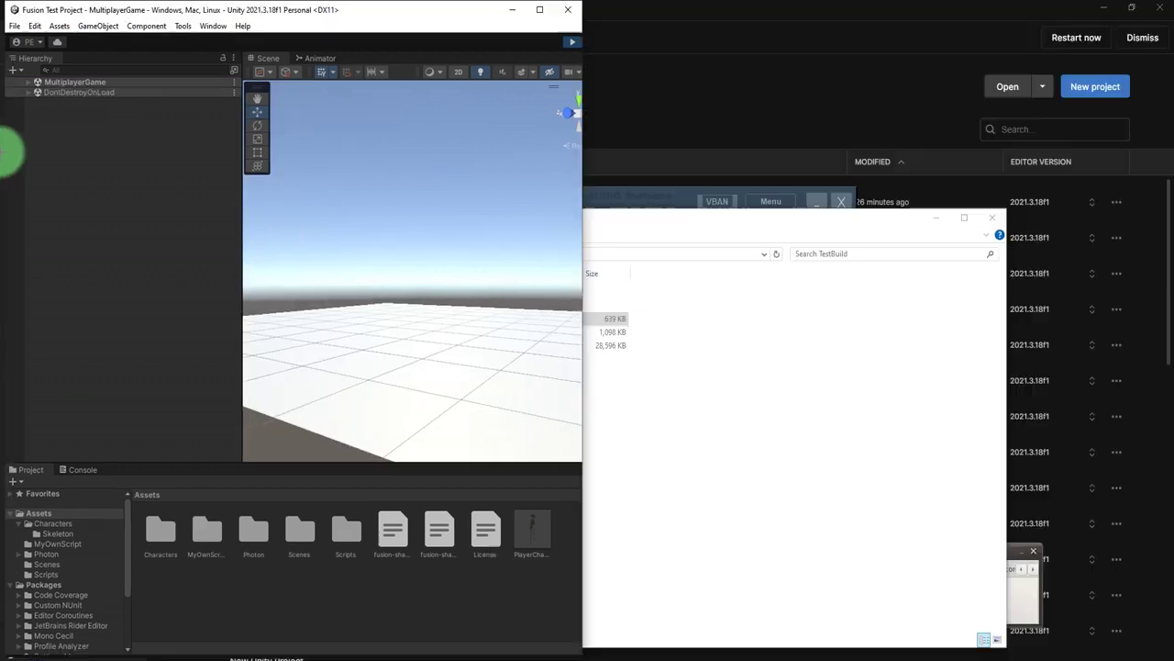
pyautogui.moveTo(588, 189); pyautogui.dragTo(850, 244)
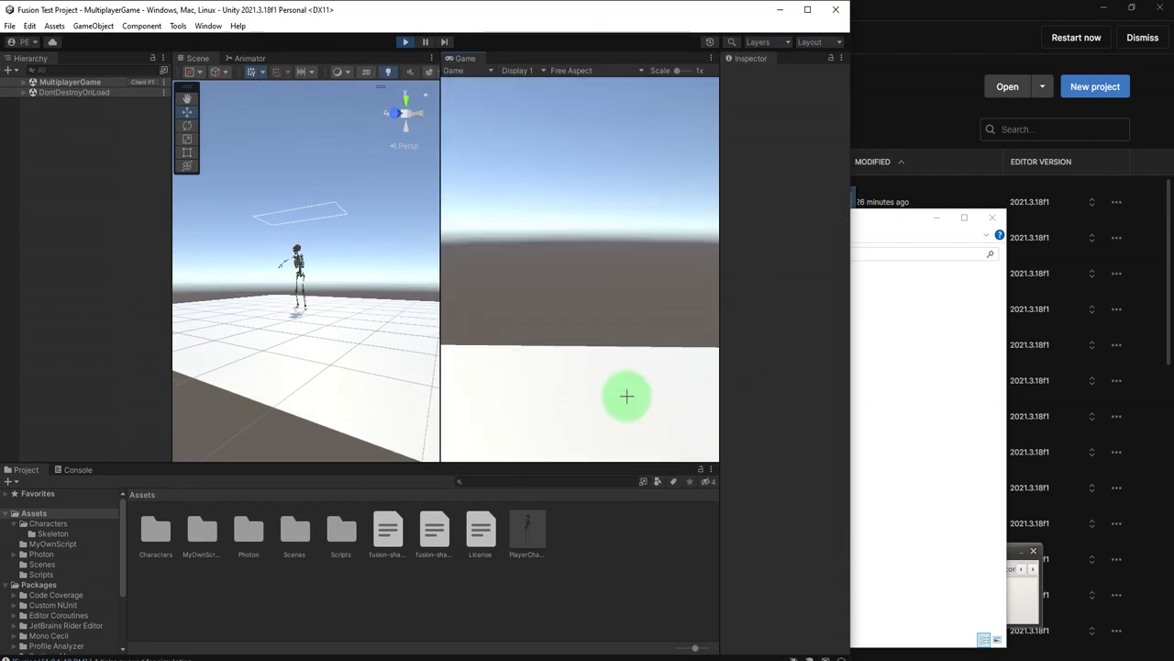
# Step: Walk player One forward in the editor's game view to test its walking animation
pyautogui.press('w')
pyautogui.press('w')
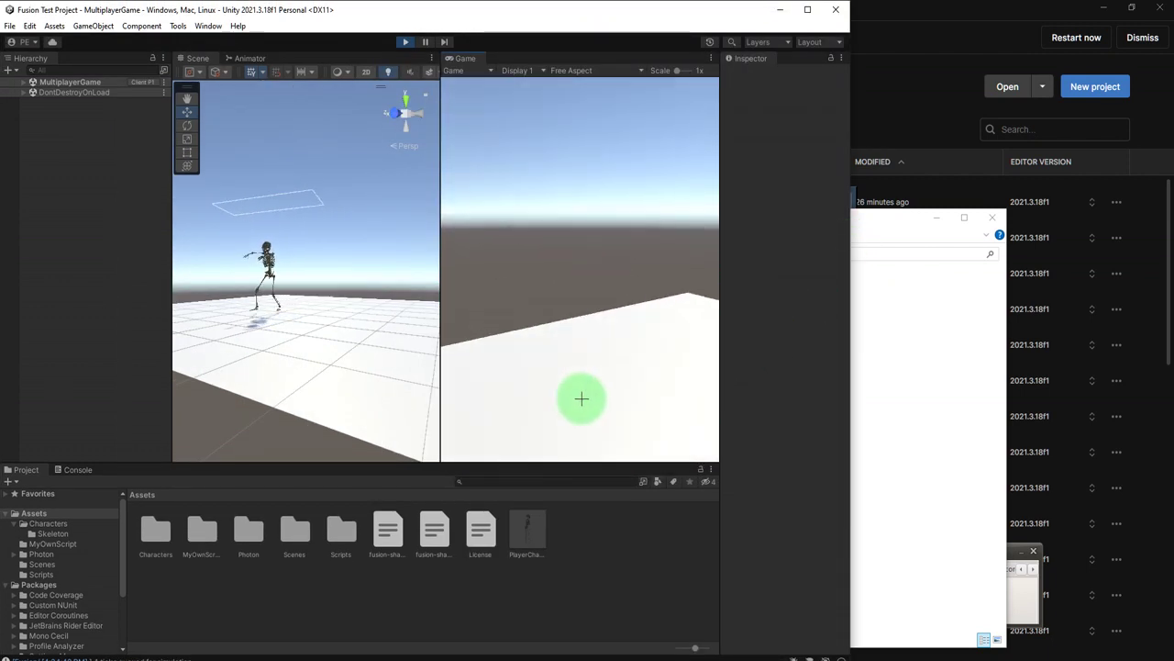
# Step: Launch Fusion Test Project.exe from the TestBuild folder and minimize the folder window
pyautogui.click(852, 412)
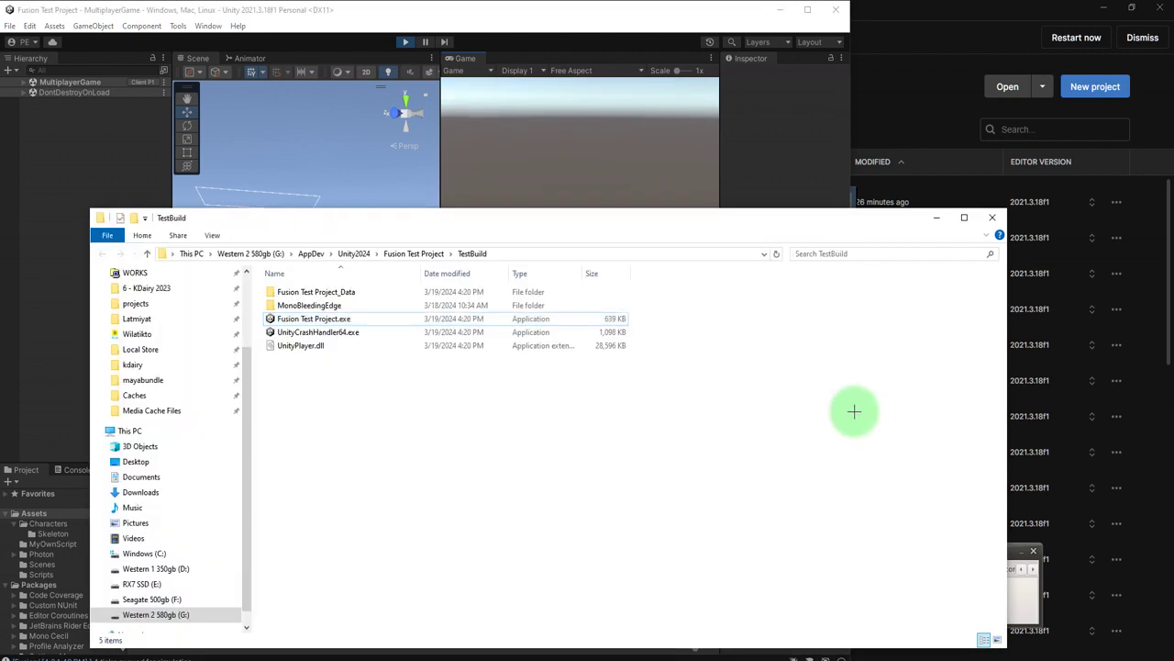
pyautogui.doubleClick(414, 319)
pyautogui.click(945, 220)
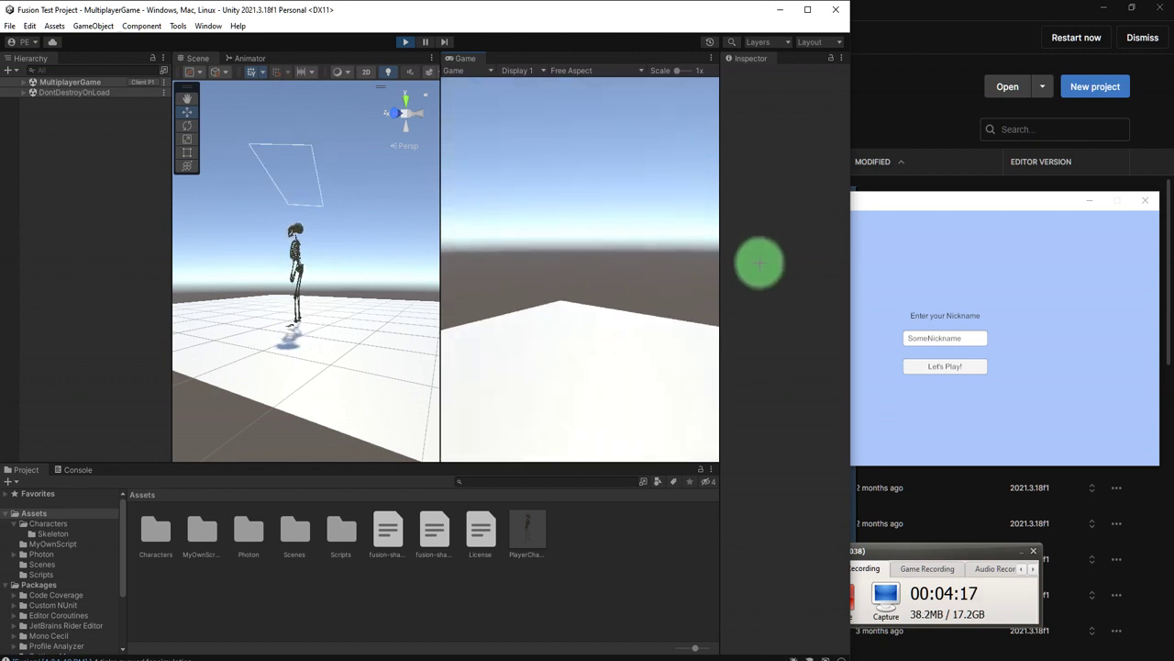
pyautogui.hotkey('alt', 'Tab')
pyautogui.click(937, 217)
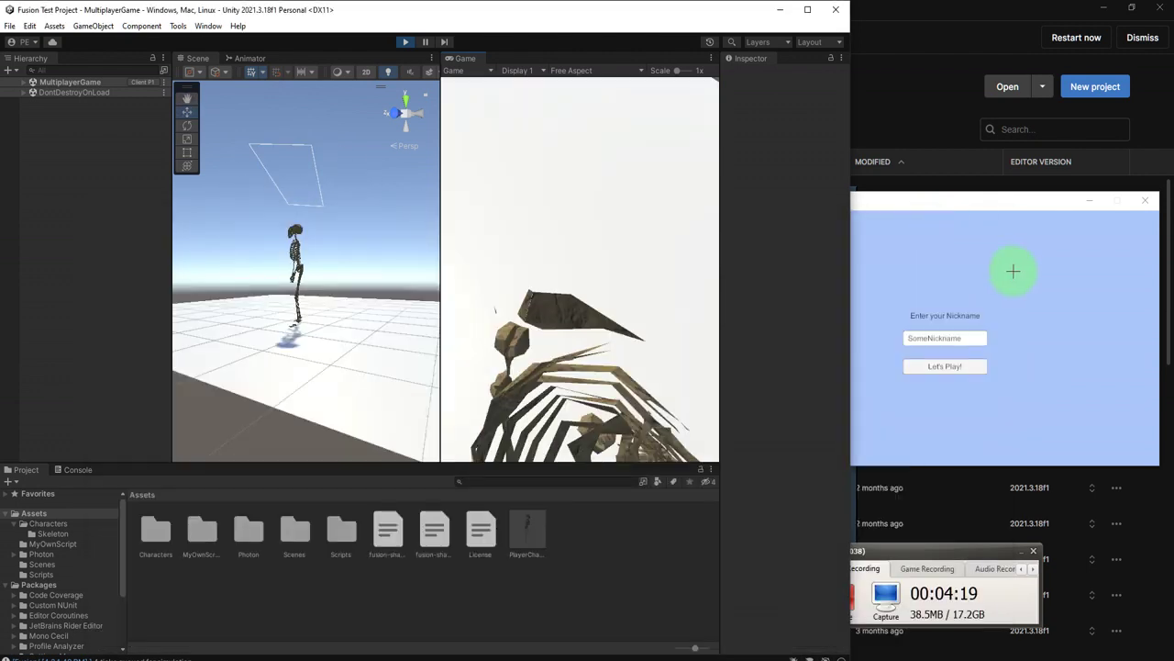
# Step: Join the multiplayer game in the standalone build with the nickname Two and walk that character backward
pyautogui.click(947, 338)
pyautogui.write('Two')
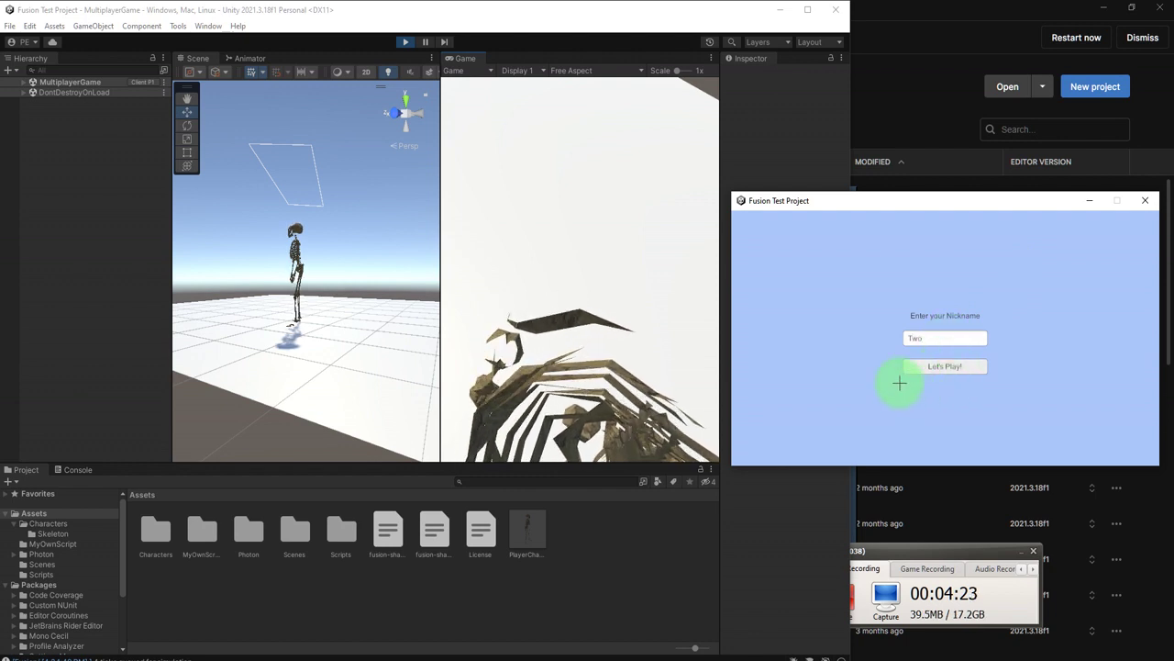
pyautogui.click(910, 367)
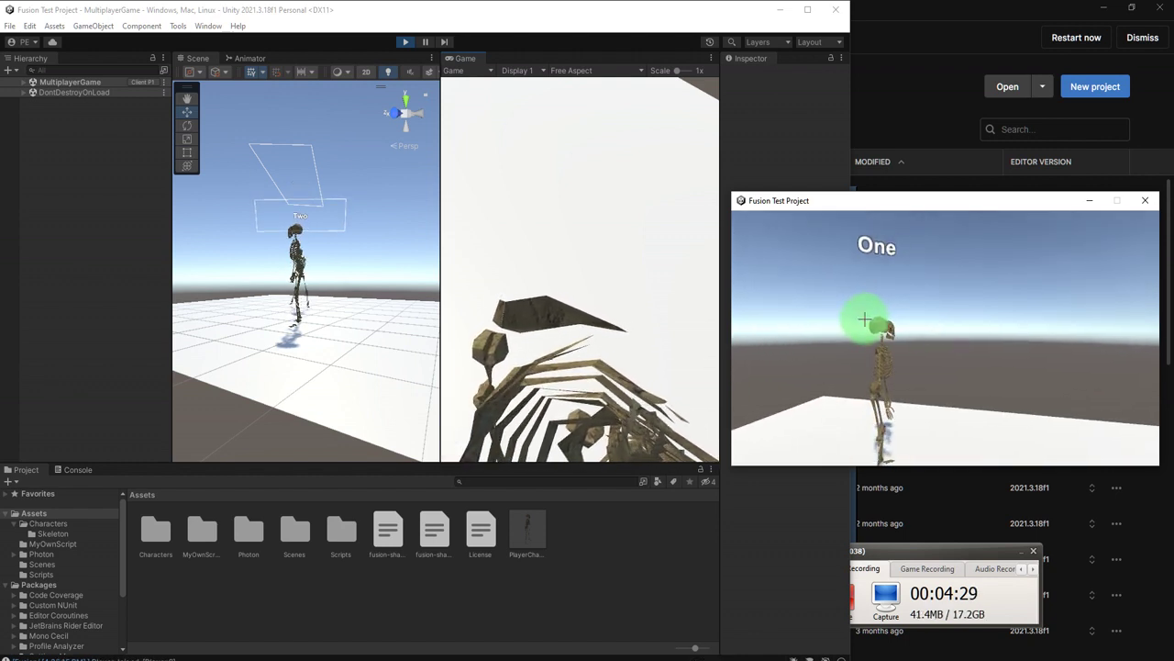
pyautogui.press('s')
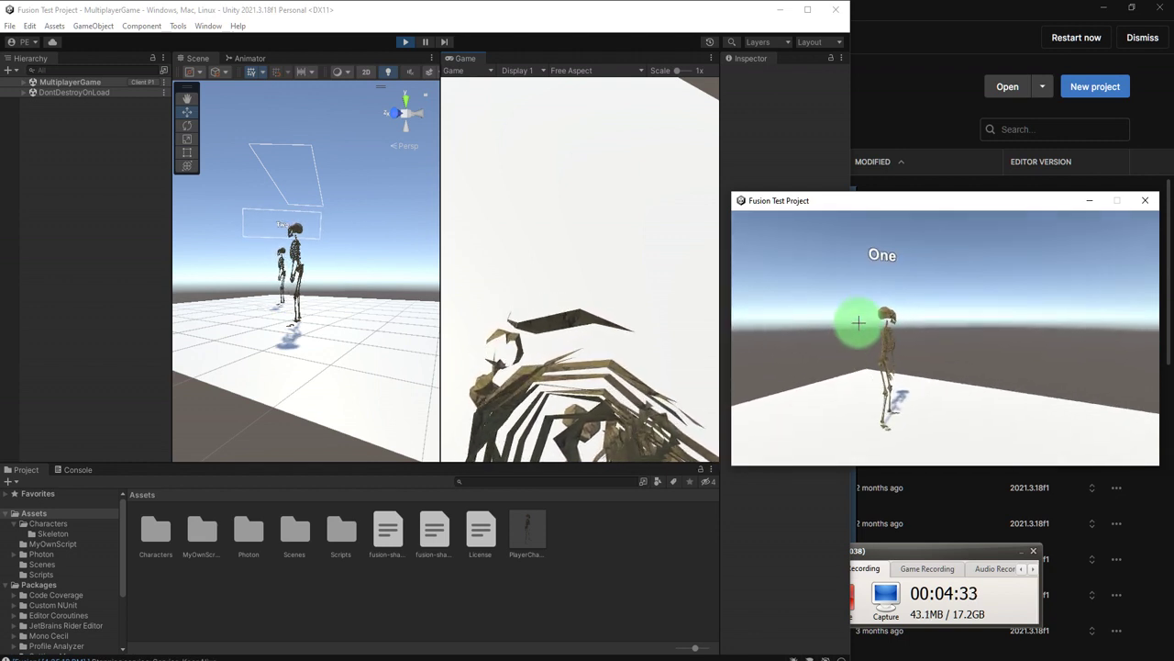
# Step: Walk and turn player One in the editor's game view, checking its synchronized animation in the standalone build
pyautogui.click(542, 328)
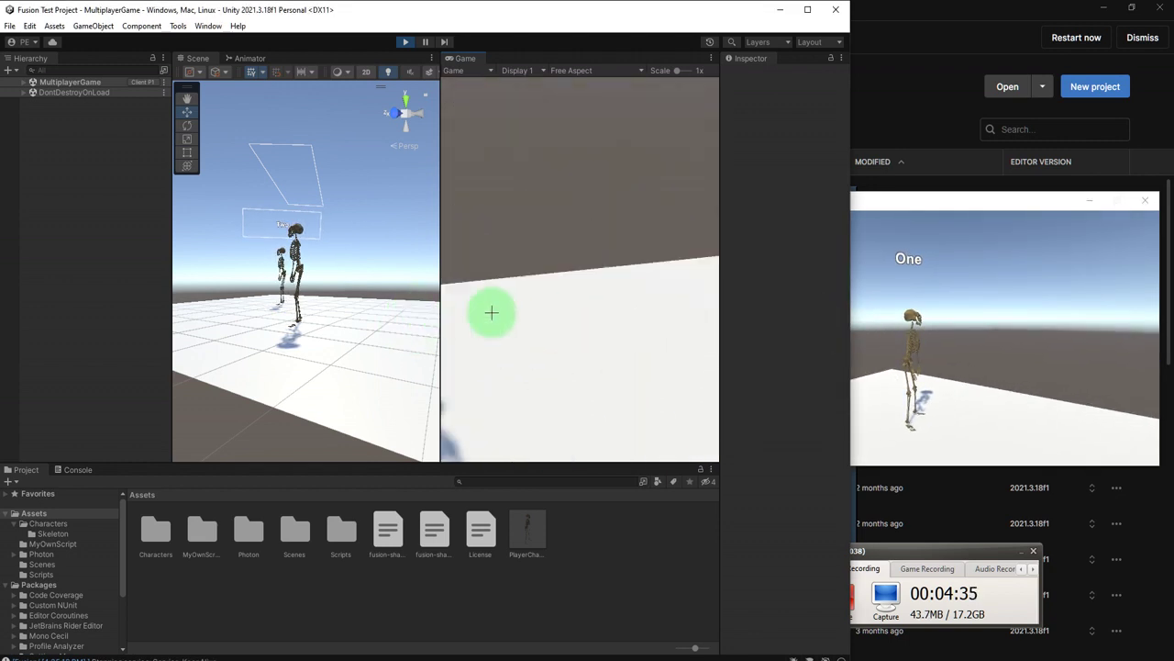
pyautogui.moveTo(523, 310); pyautogui.dragTo(582, 293)
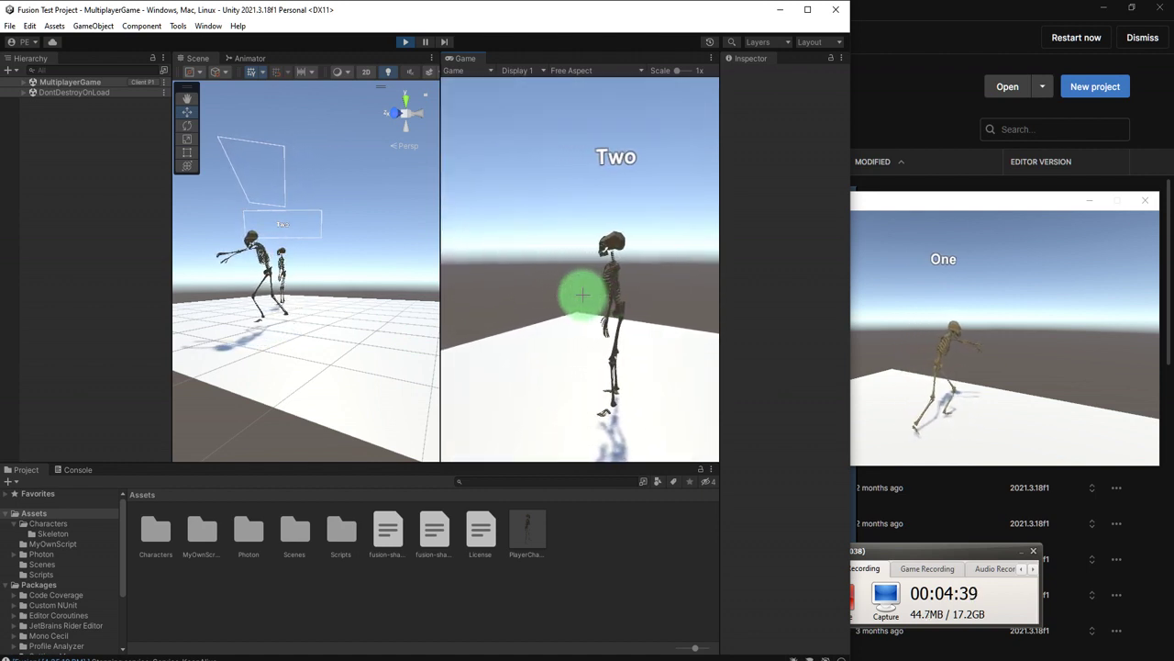
pyautogui.press('a')
pyautogui.moveTo(583, 293)
pyautogui.mouseDown()
pyautogui.moveTo(621, 288)
pyautogui.moveTo(550, 290)
pyautogui.moveTo(589, 305)
pyautogui.mouseUp()
# Step: Switch to the standalone build and move player Two near One, checking its synchronized animation in the editor's game view
pyautogui.hotkey('alt', 'Tab')
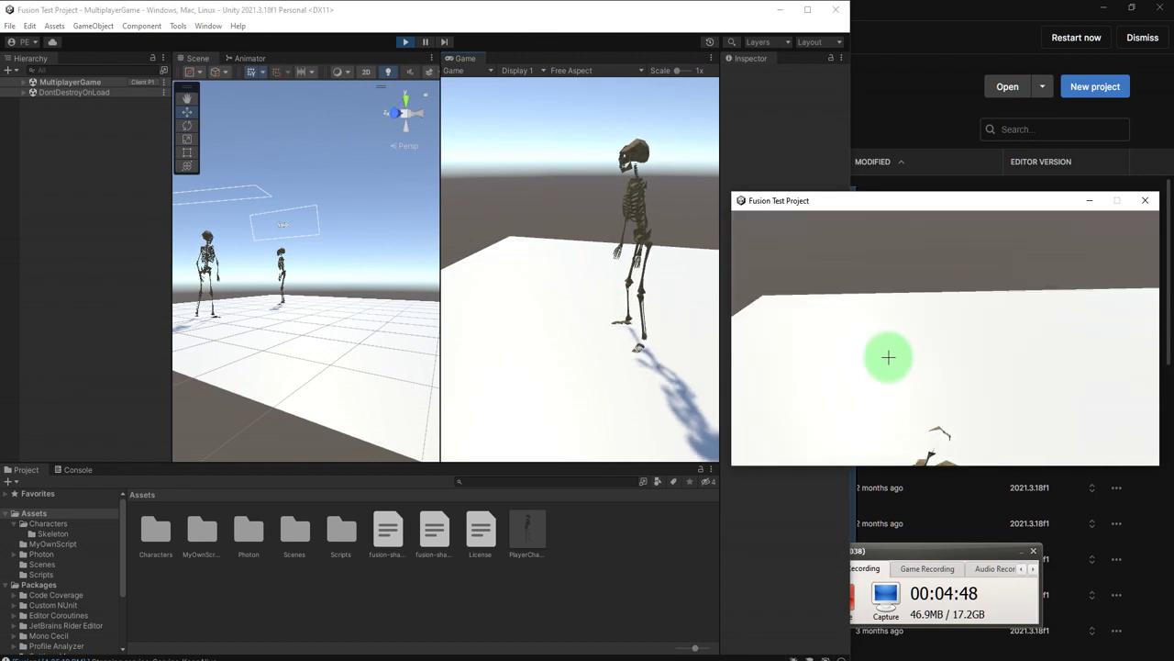
pyautogui.moveTo(763, 344); pyautogui.dragTo(809, 331)
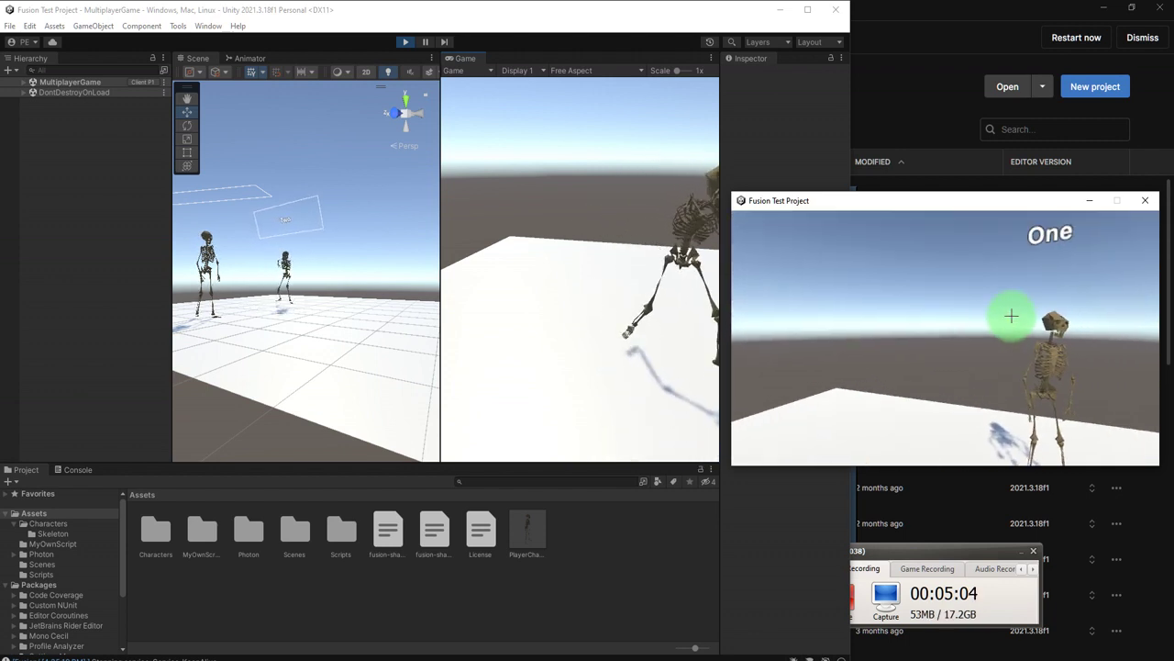
pyautogui.click(894, 550)
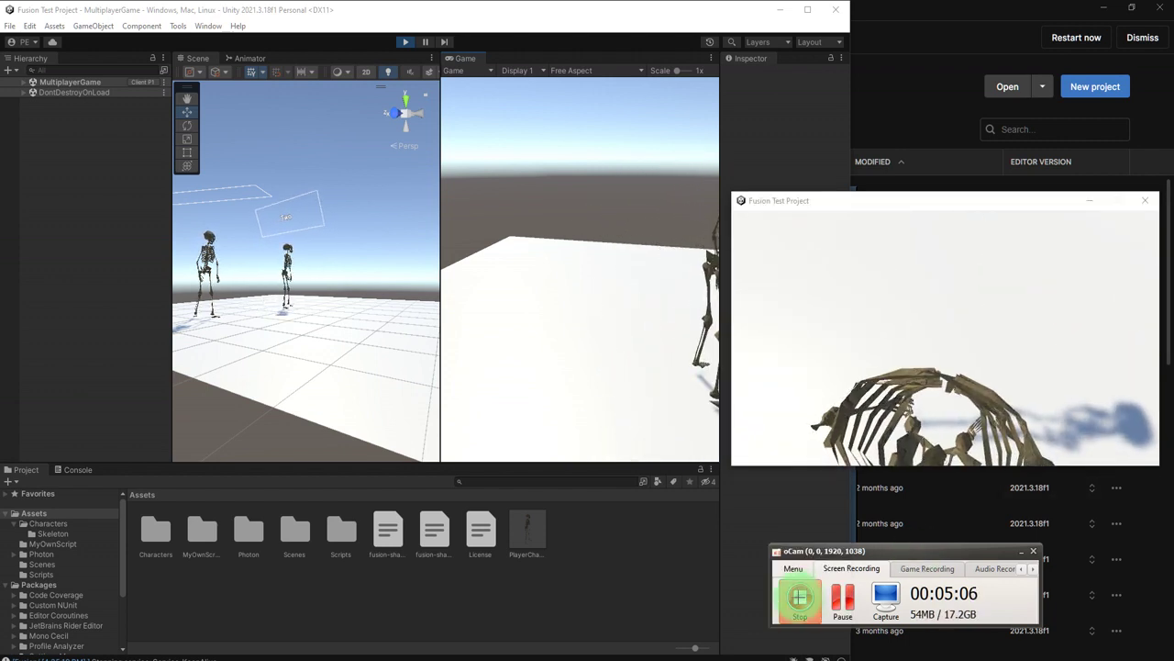